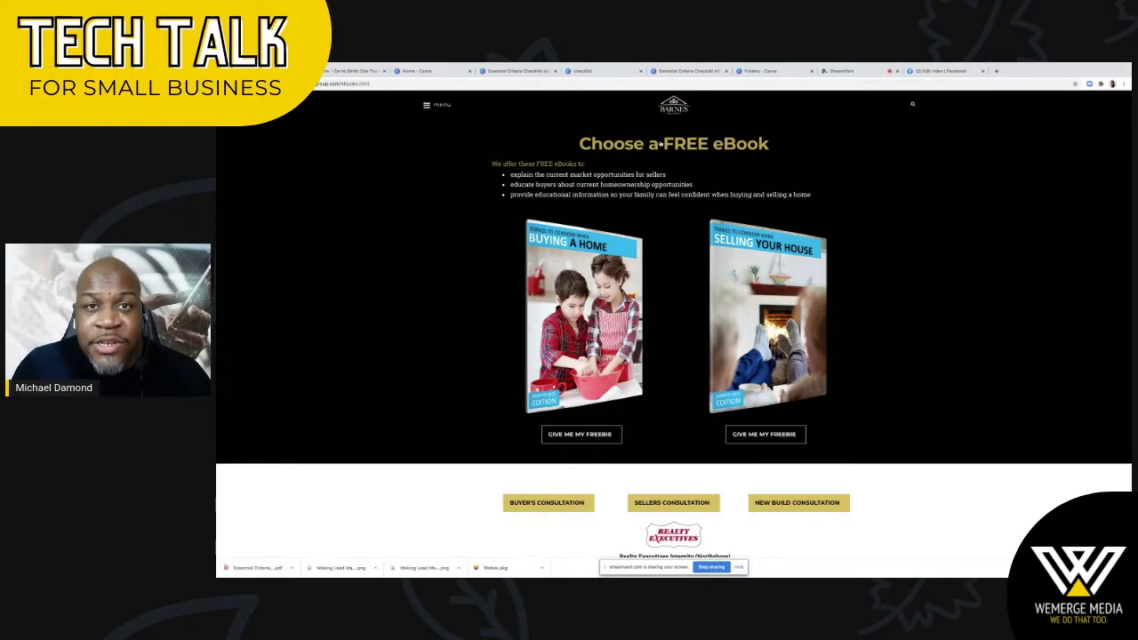
# Step: Preview the Buying a Home eBook signup form, then go back to the realty site's home page
pyautogui.click(589, 439)
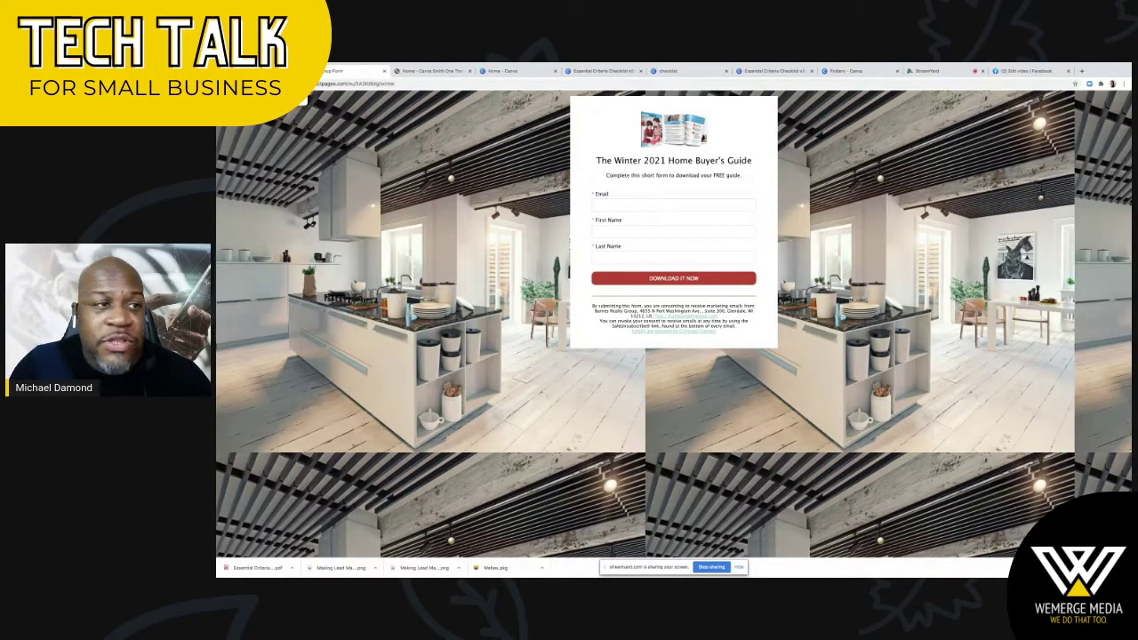
pyautogui.hotkey('alt', 'Left')
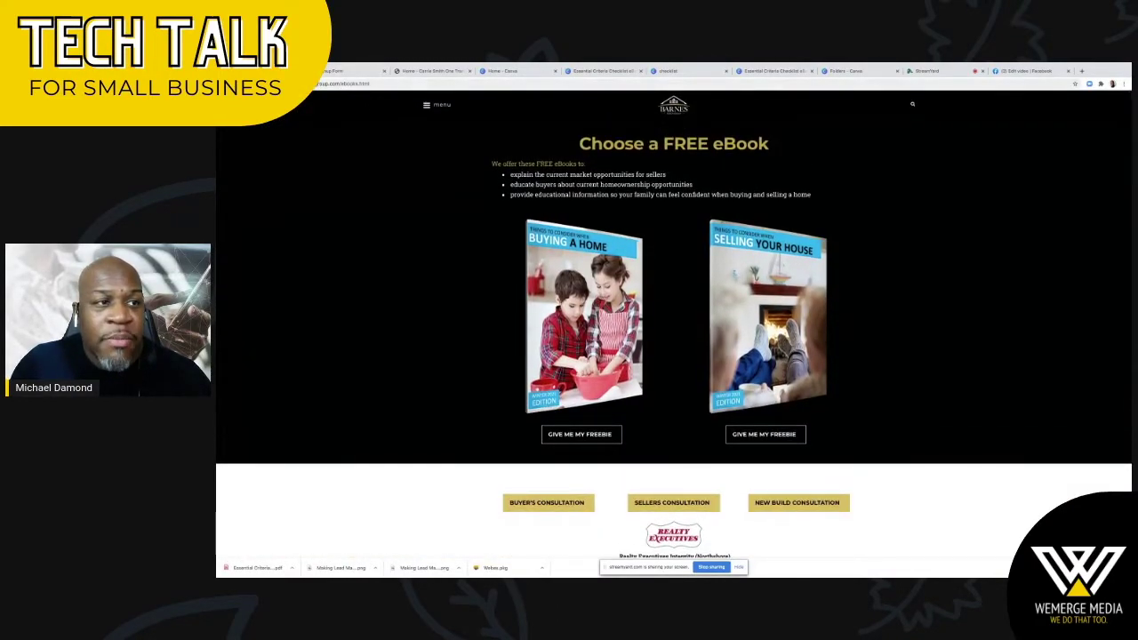
pyautogui.hotkey('alt', 'Left')
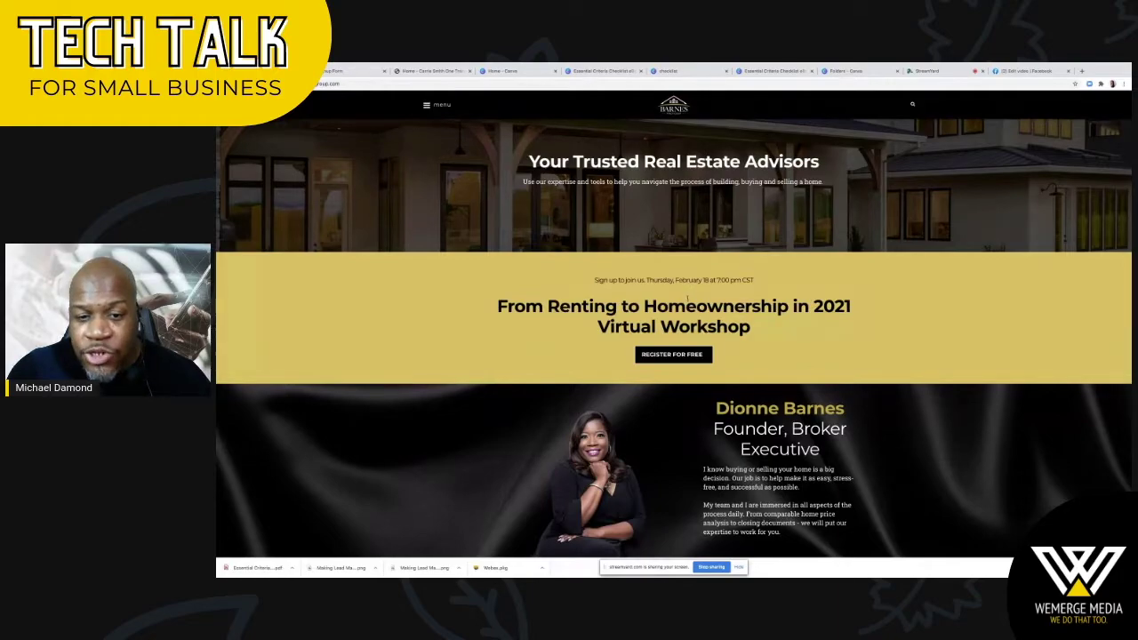
# Step: Follow the free virtual workshop sign-up to its registration form, then switch to the travel business site
pyautogui.click(679, 354)
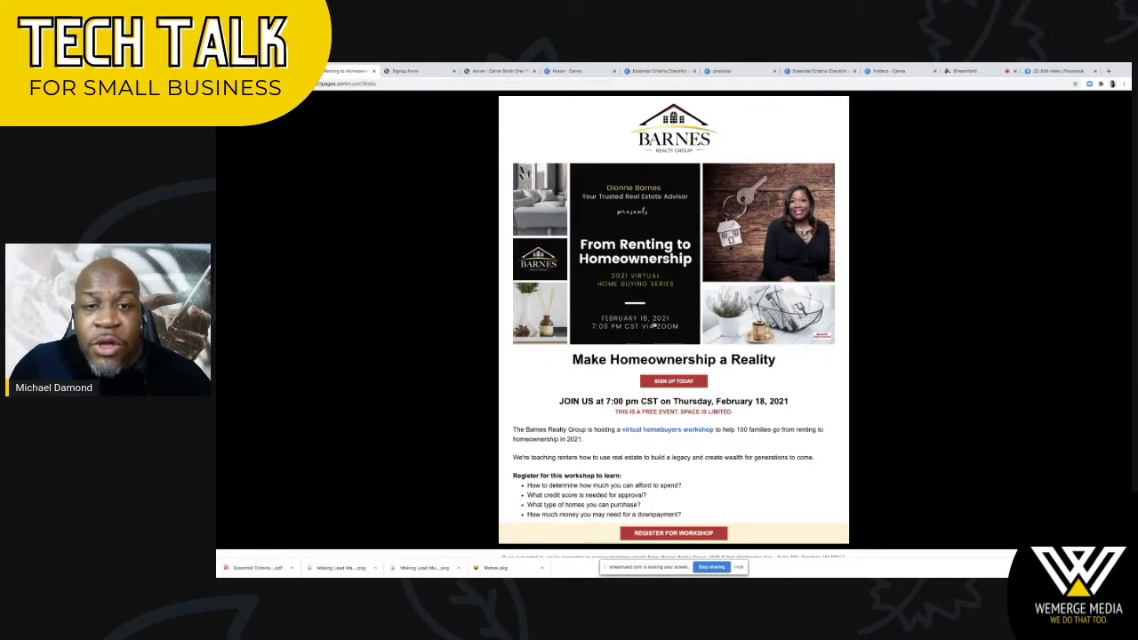
pyautogui.scroll(-1, 631, 302)
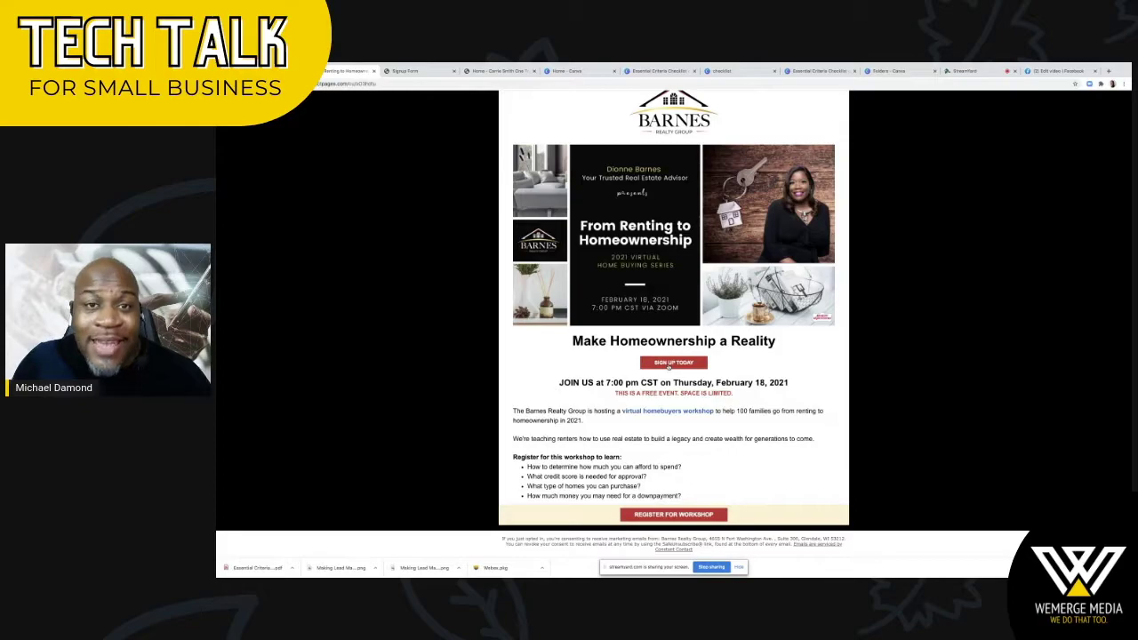
pyautogui.click(670, 365)
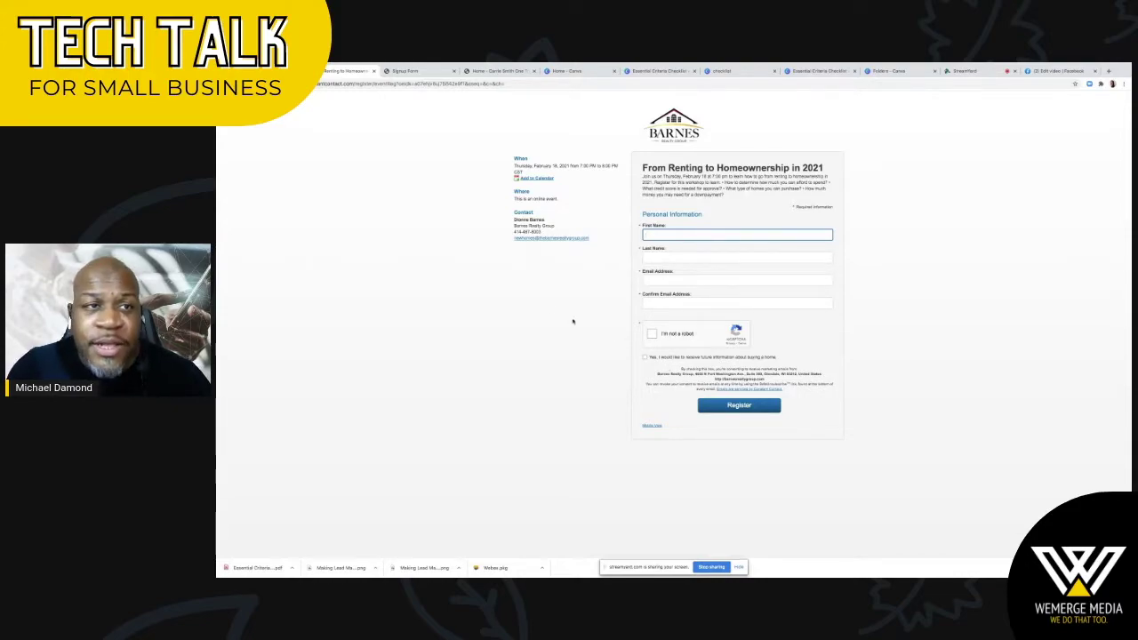
pyautogui.click(500, 71)
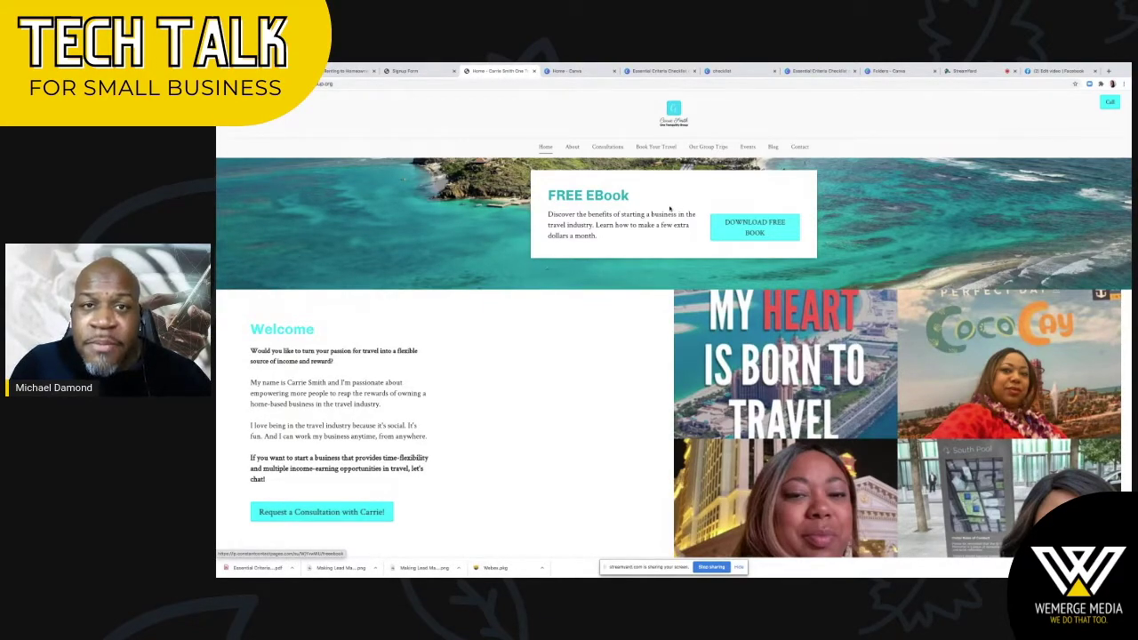
# Step: Look at the travel site's DOWNLOAD FREE BOOK signup form, then return to the Canva home tab
pyautogui.click(738, 229)
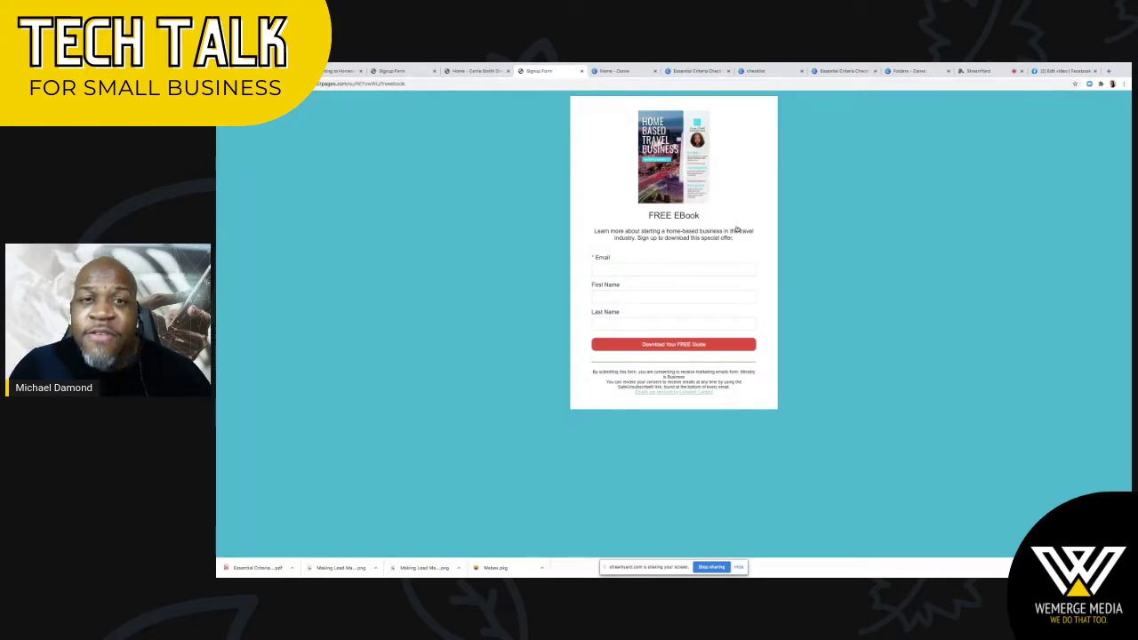
pyautogui.click(634, 71)
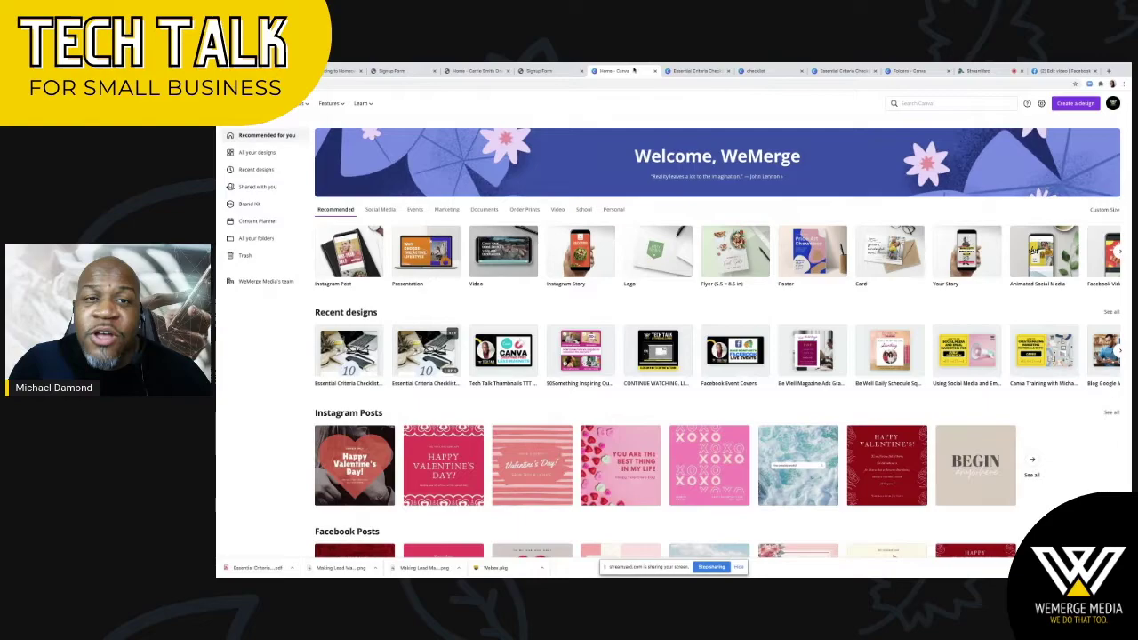
# Step: Search Canva templates for 'checklist' using the recent search
pyautogui.click(916, 103)
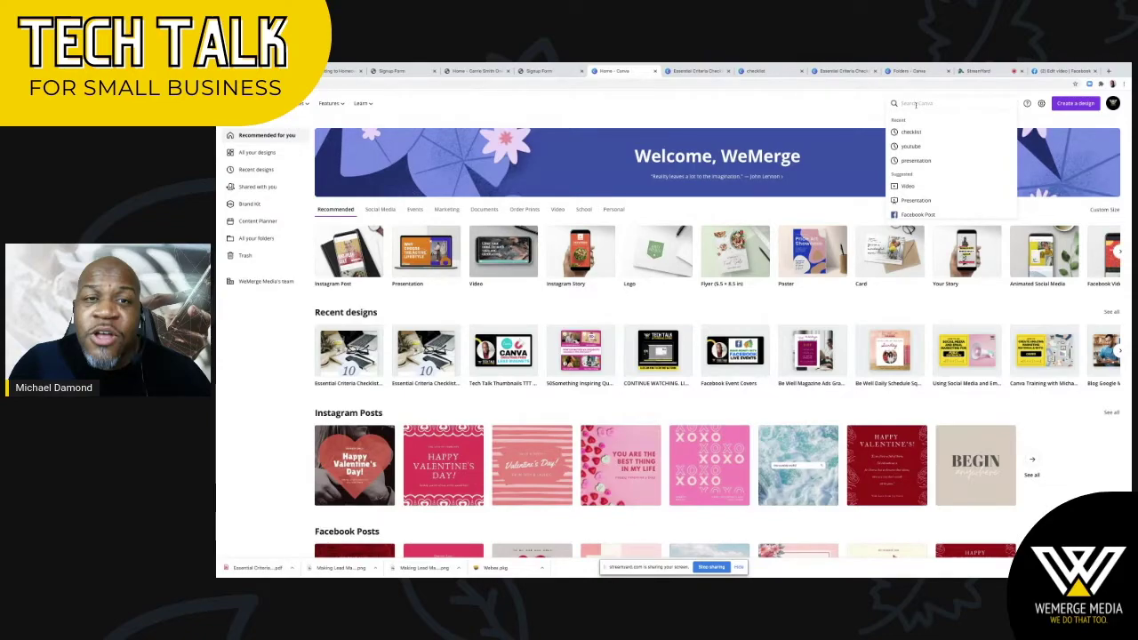
pyautogui.click(916, 132)
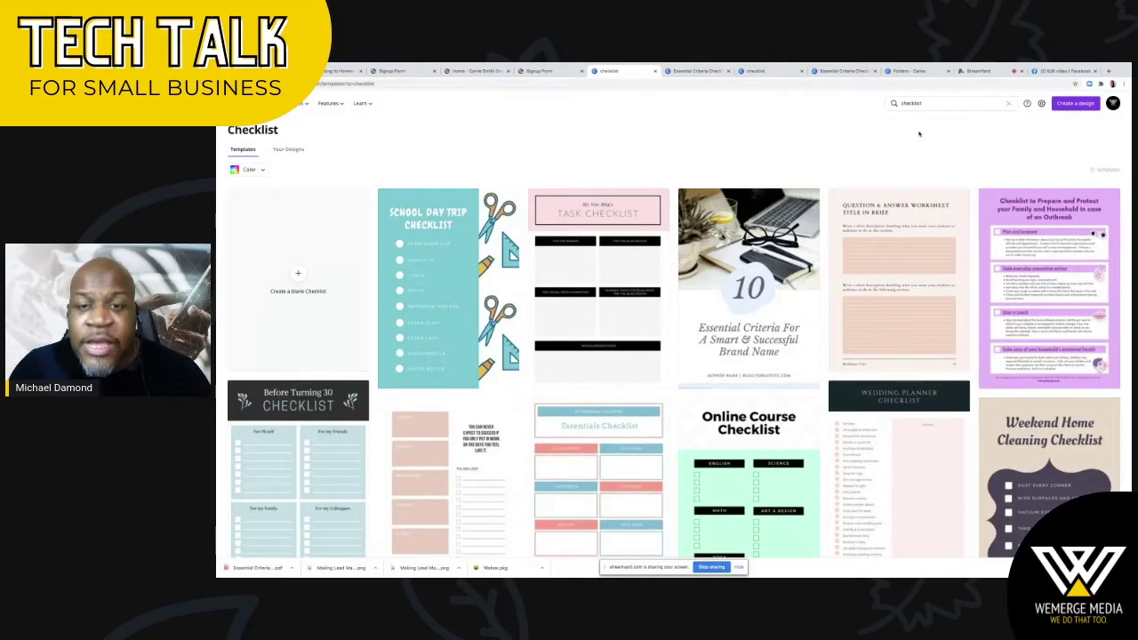
# Step: Browse the checklist results and open the 10 Essential Criteria checklist eBook template
pyautogui.scroll(-2, 845, 175)
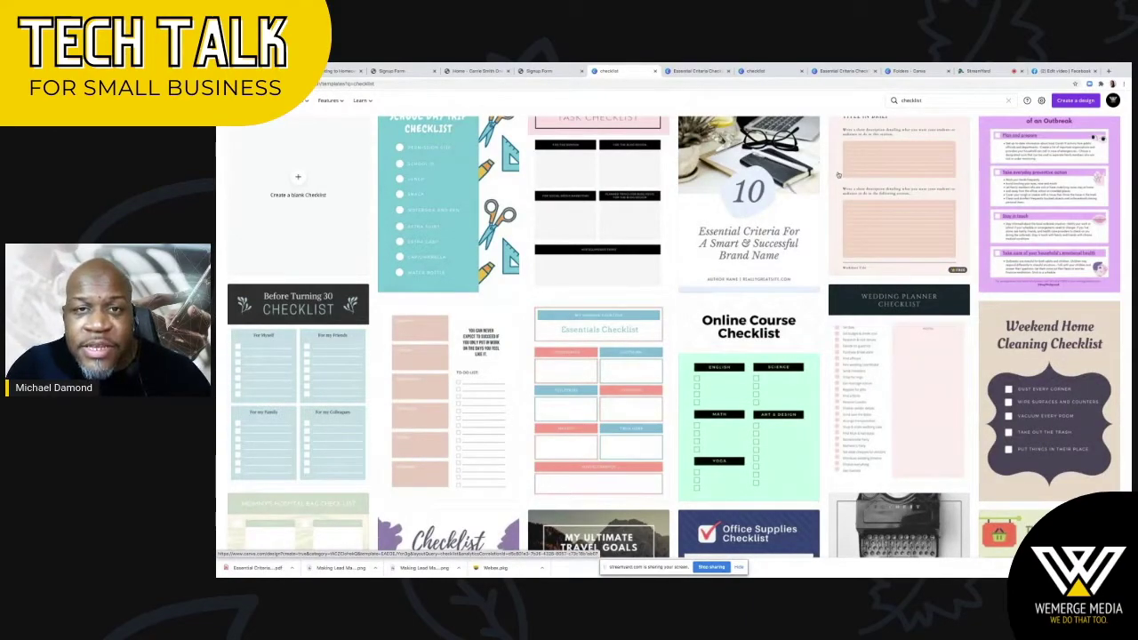
pyautogui.scroll(-1, 837, 176)
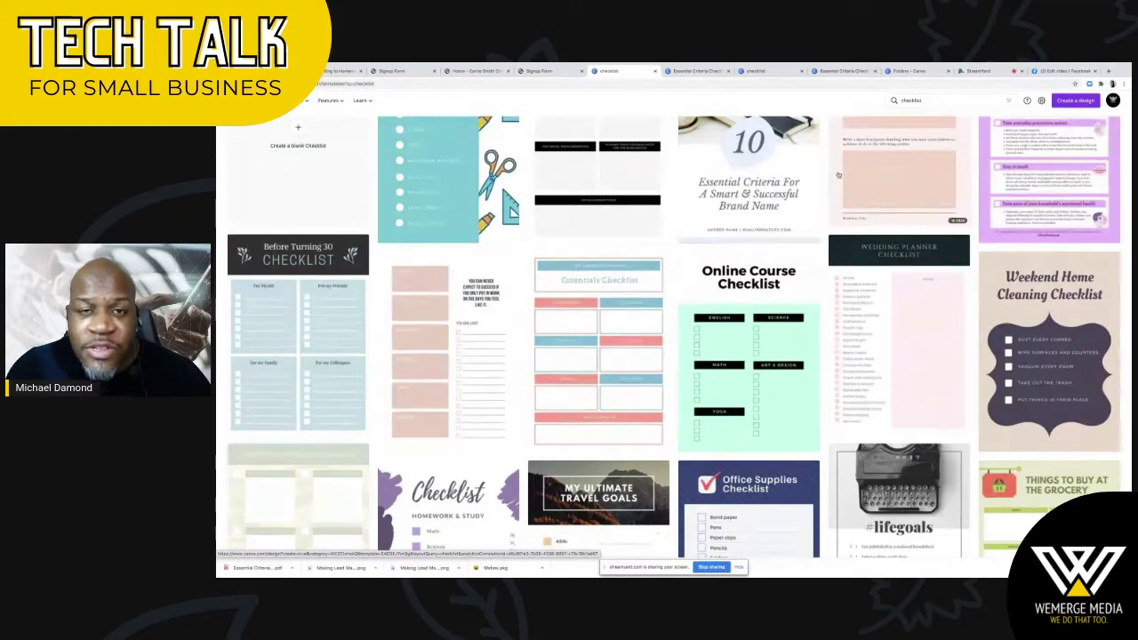
pyautogui.scroll(-1, 824, 187)
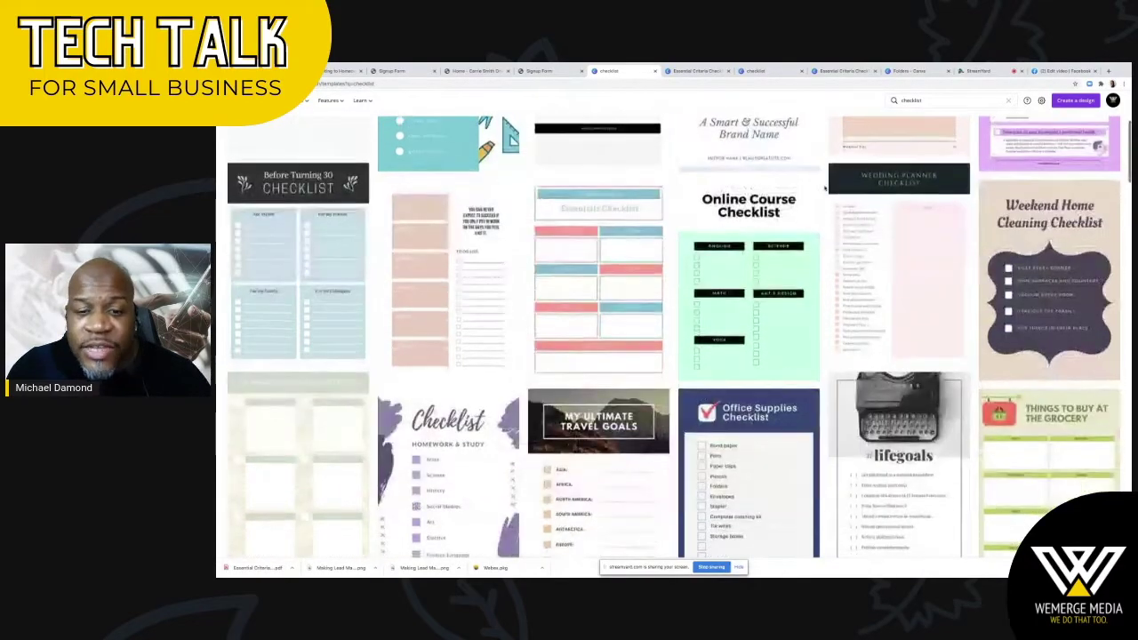
pyautogui.scroll(-2, 825, 188)
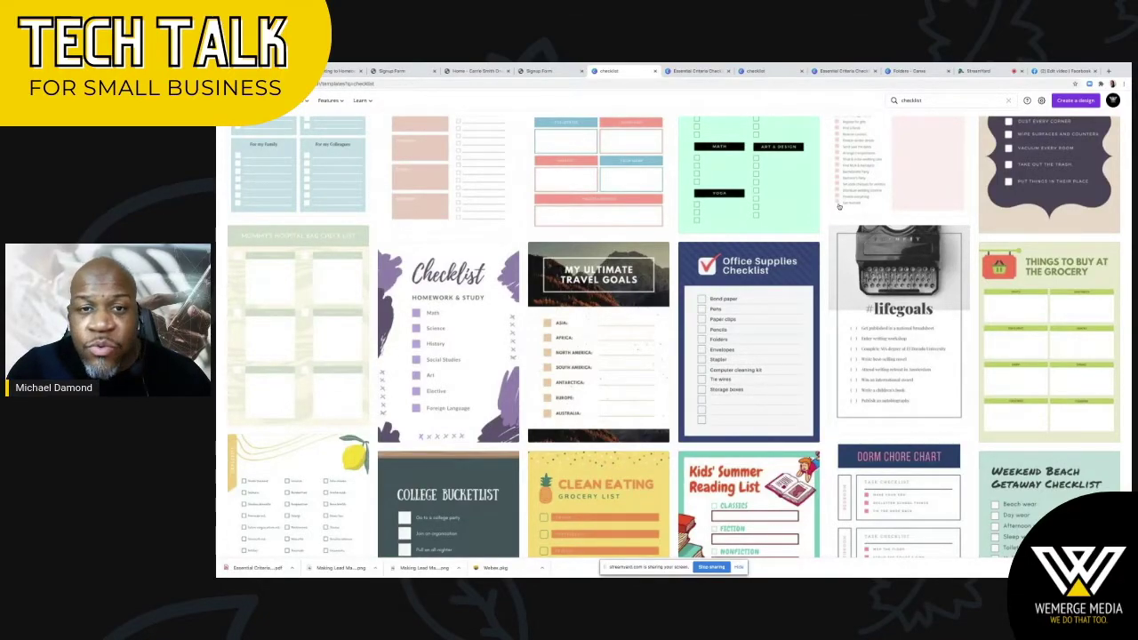
pyautogui.scroll(10, 838, 207)
pyautogui.click(793, 223)
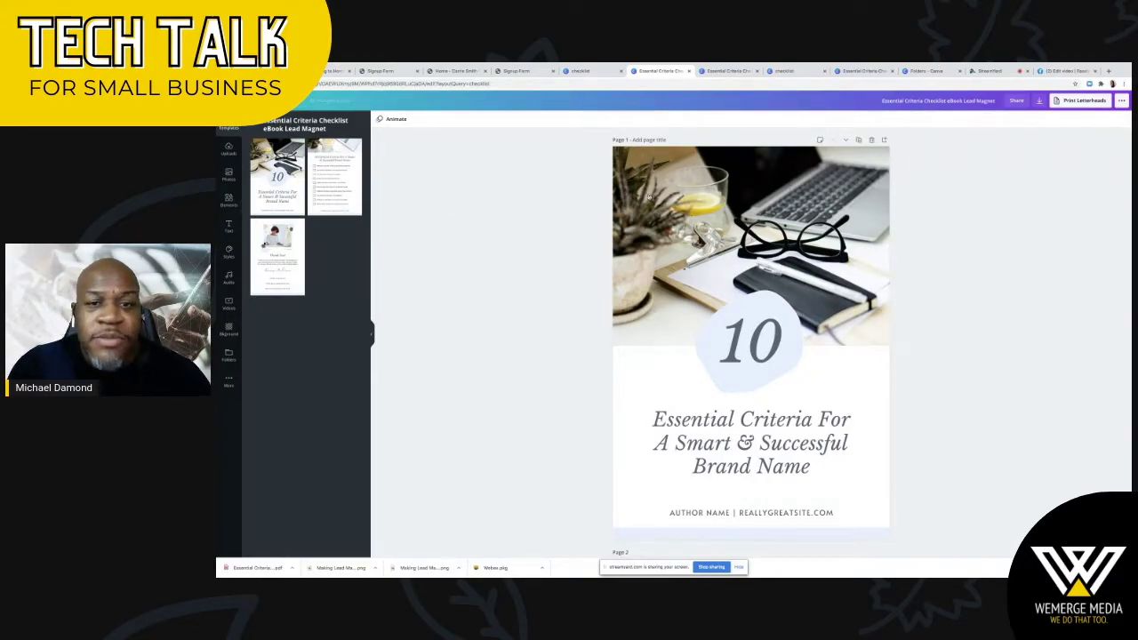
# Step: Add the uploaded Health Connections logo to the cover, shrink it, and move the title up
pyautogui.click(750, 338)
pyautogui.click(228, 149)
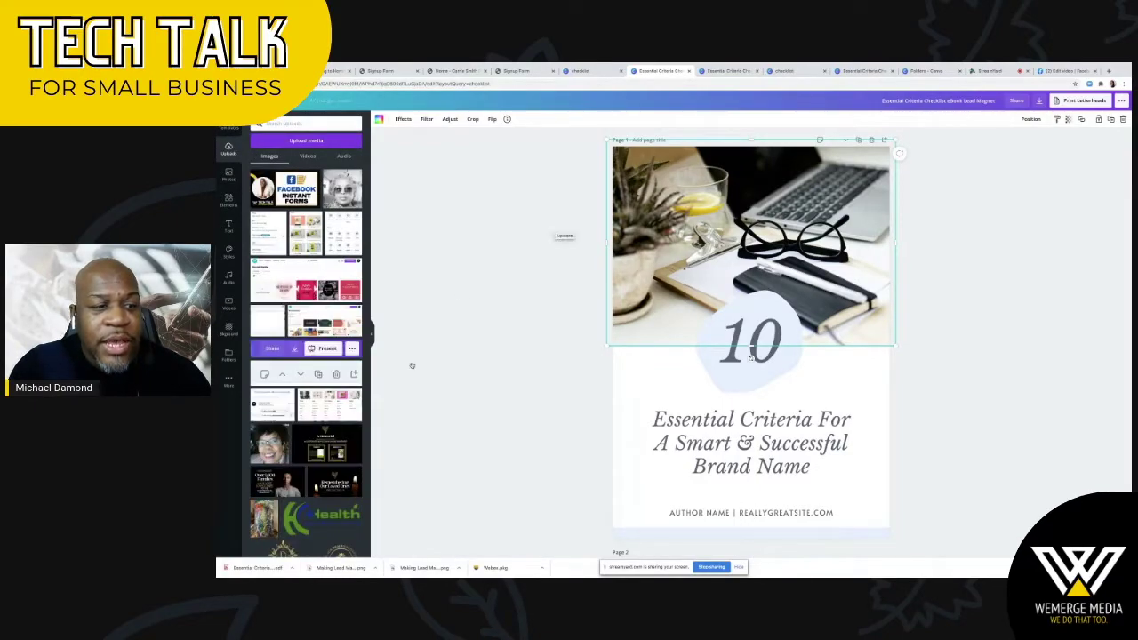
pyautogui.click(324, 516)
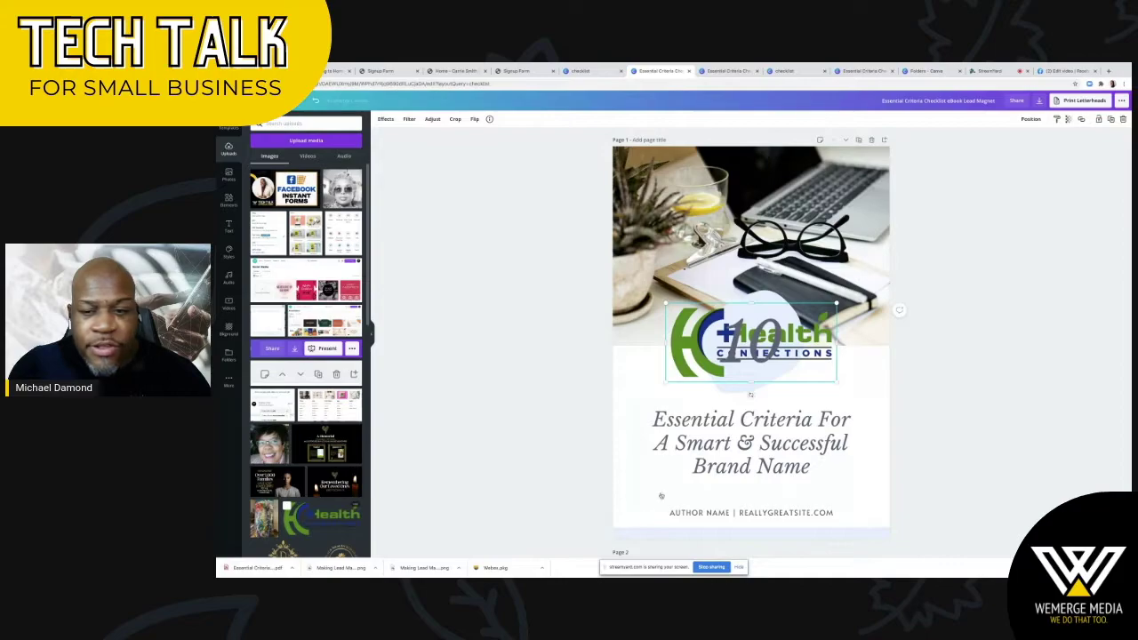
pyautogui.moveTo(836, 304)
pyautogui.mouseDown()
pyautogui.moveTo(741, 349)
pyautogui.moveTo(732, 412)
pyautogui.moveTo(751, 490)
pyautogui.mouseUp()
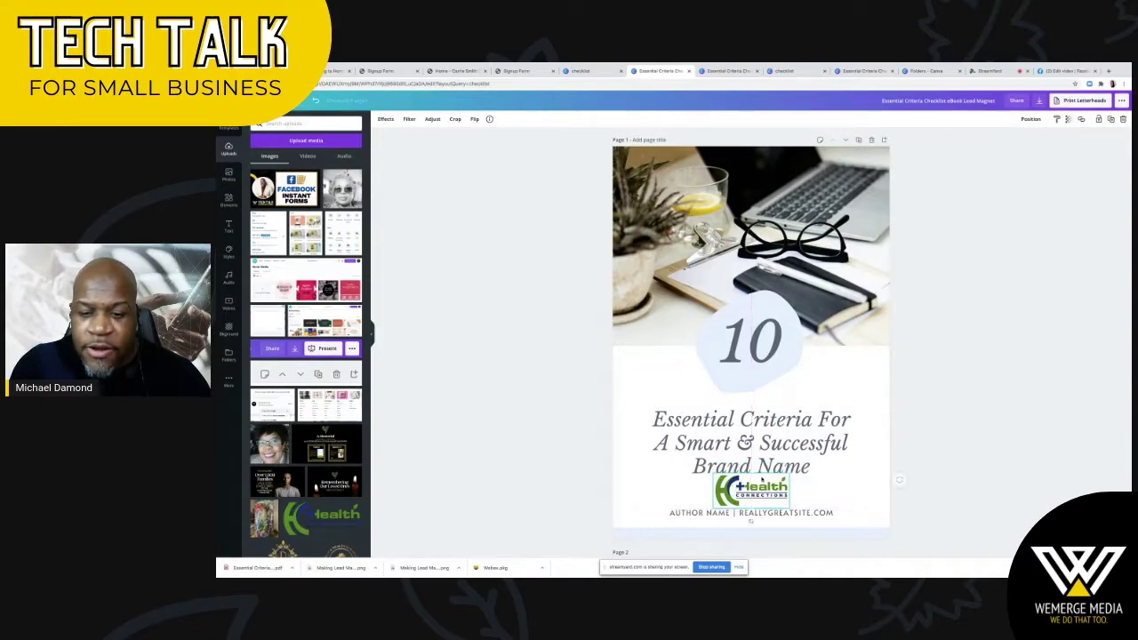
pyautogui.click(770, 436)
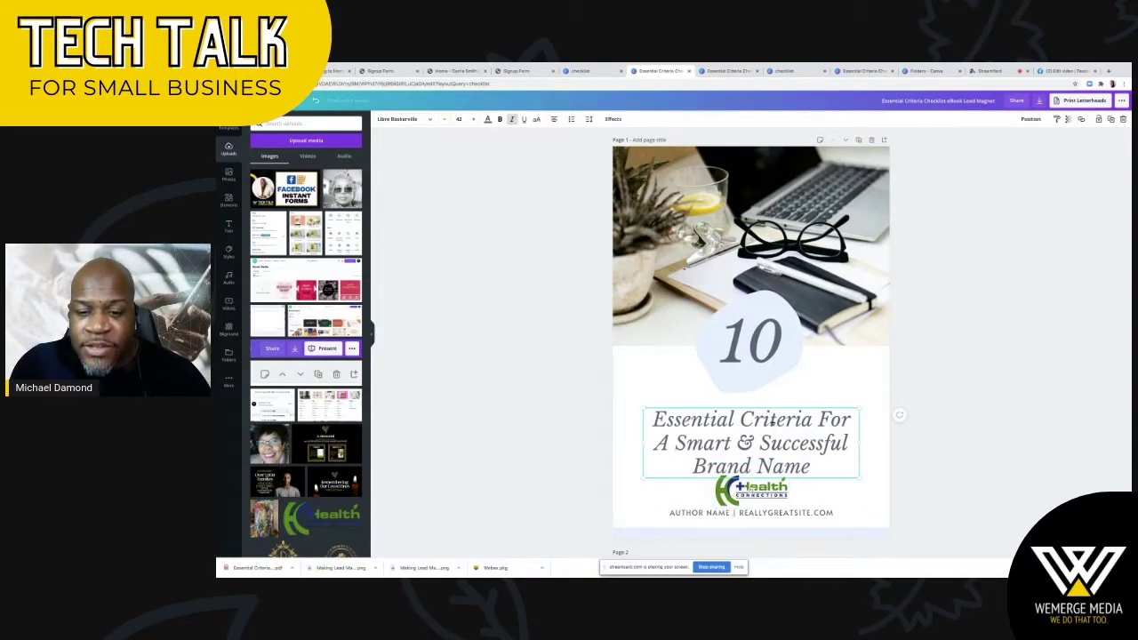
pyautogui.moveTo(771, 422); pyautogui.dragTo(770, 410)
pyautogui.click(914, 425)
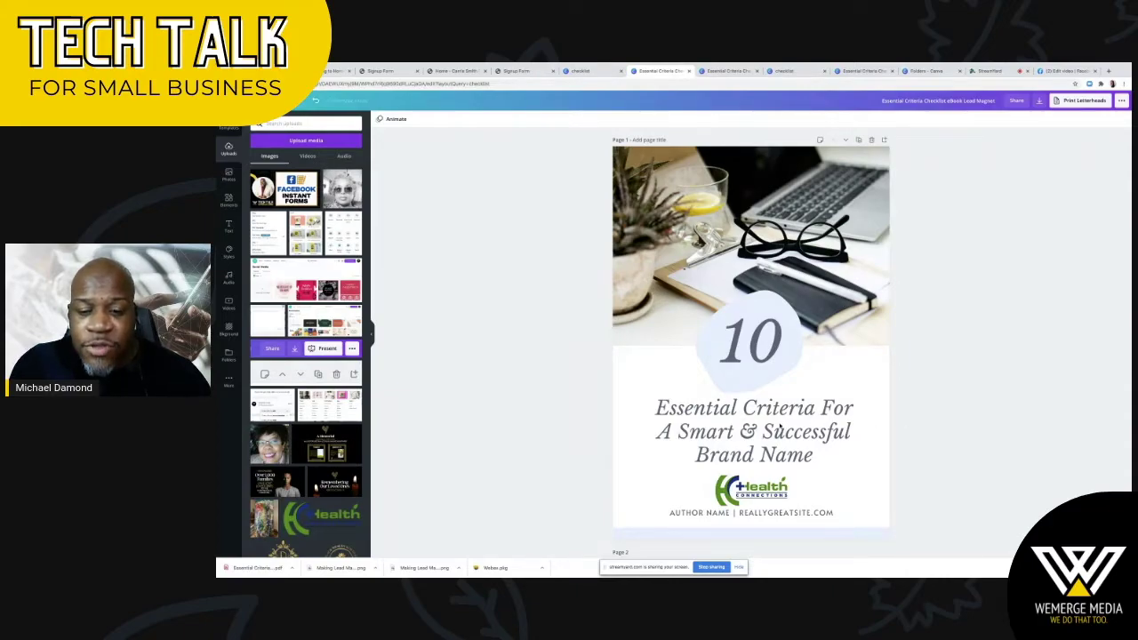
pyautogui.click(752, 489)
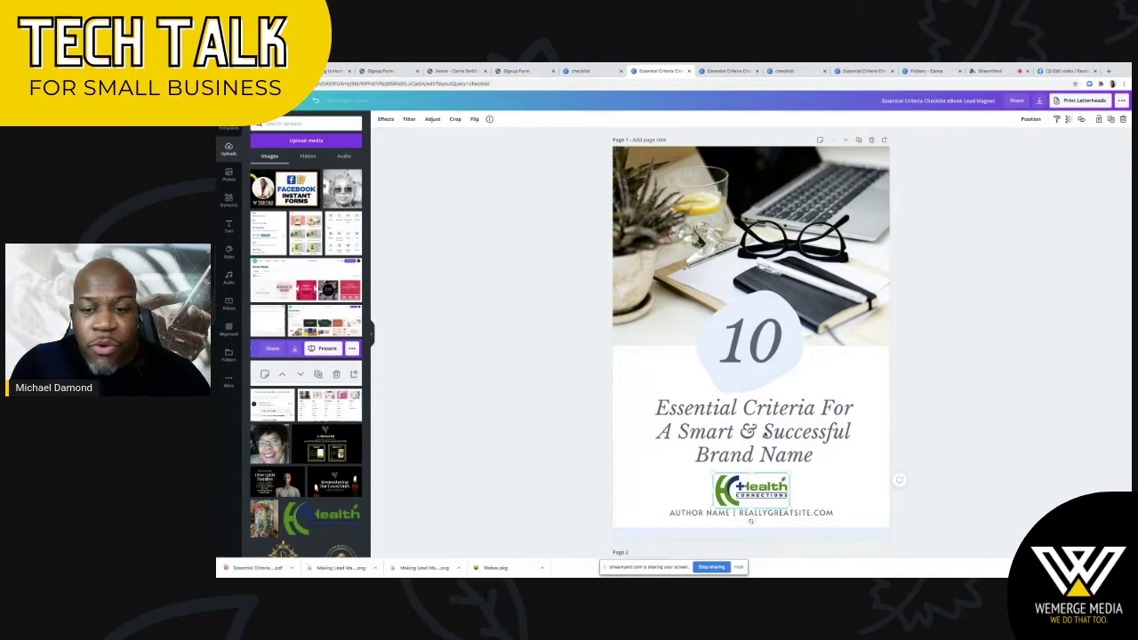
pyautogui.click(753, 458)
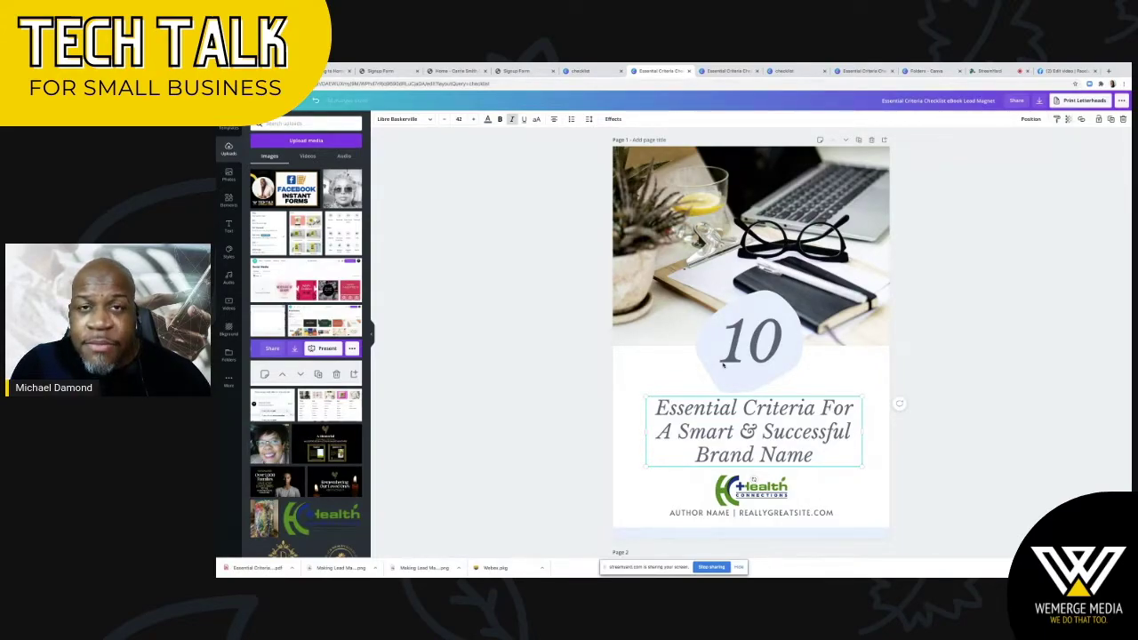
# Step: Make the shape behind the 10 green and the 10 text white
pyautogui.click(751, 338)
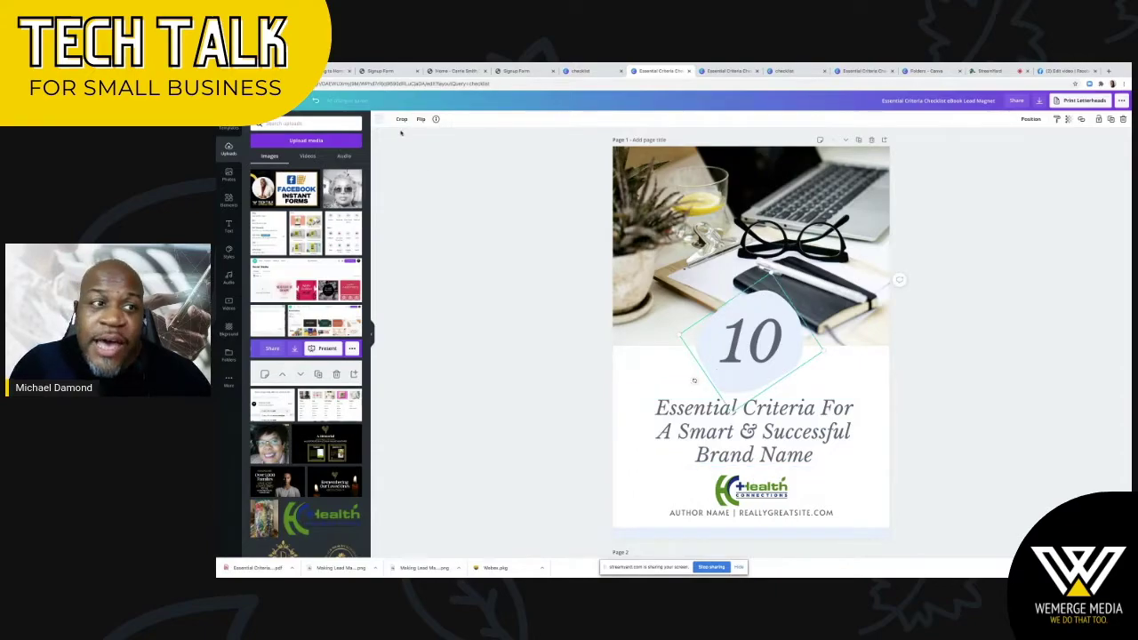
pyautogui.click(378, 119)
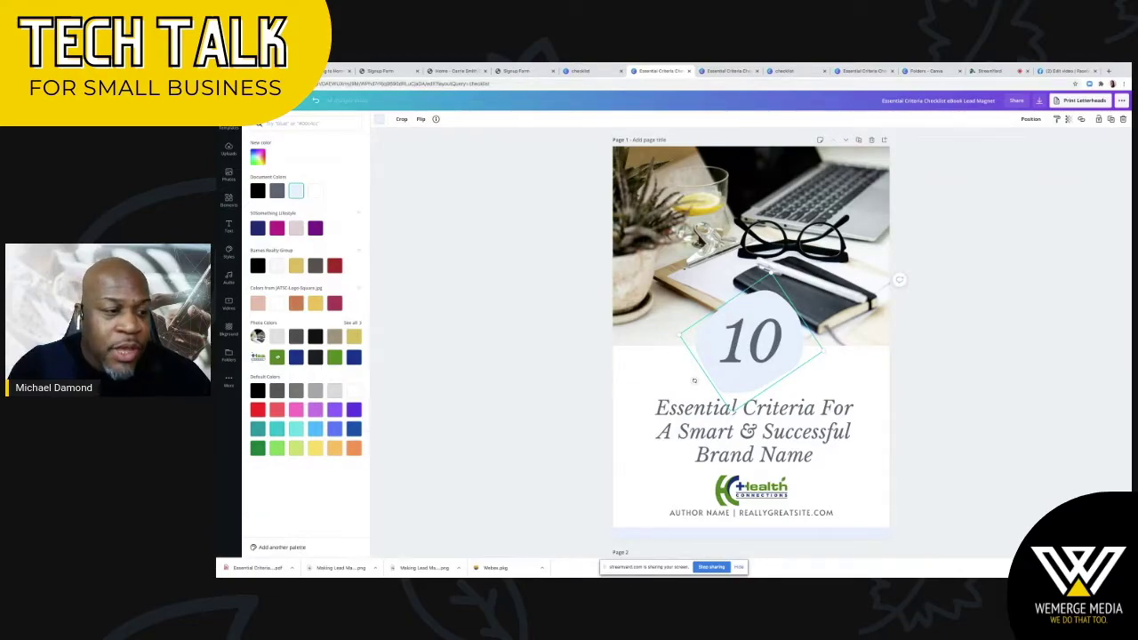
pyautogui.click(276, 356)
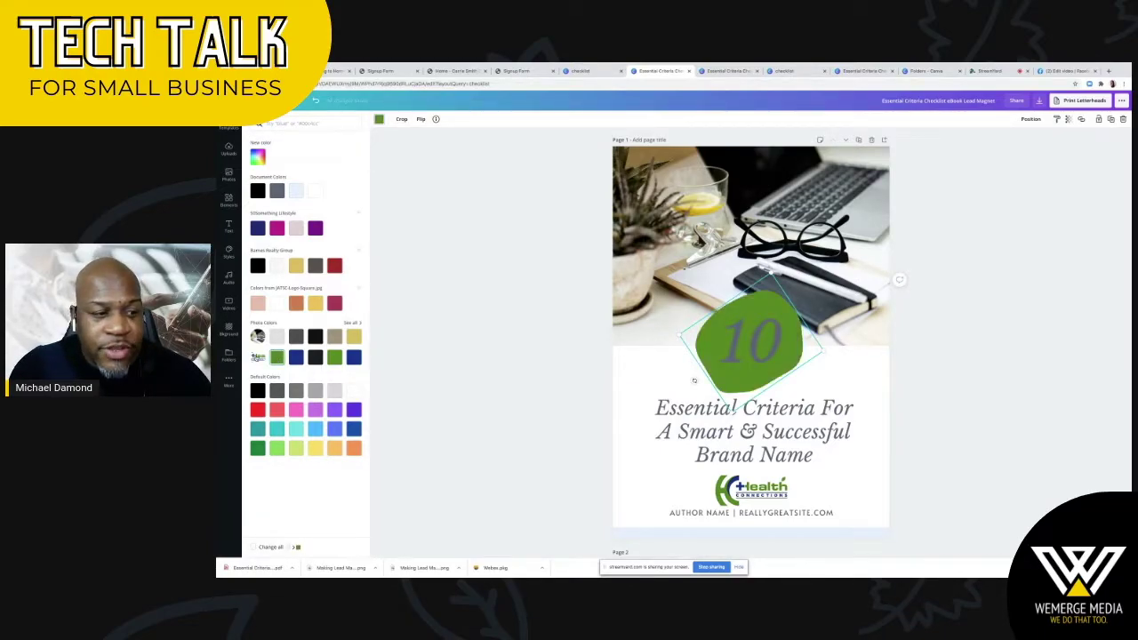
pyautogui.click(776, 367)
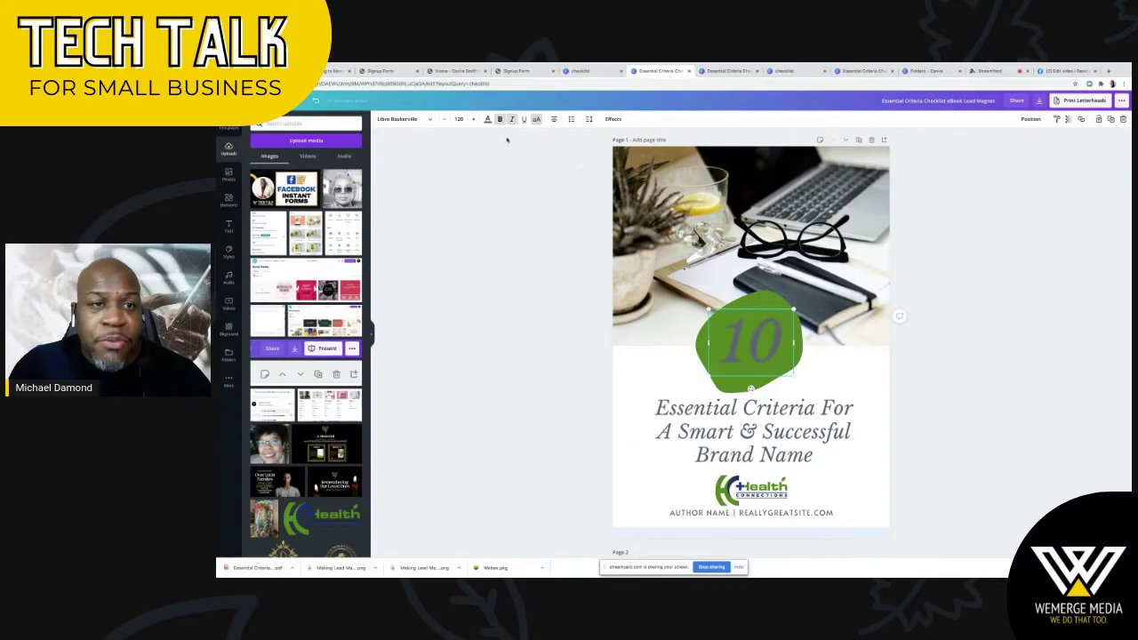
pyautogui.click(487, 119)
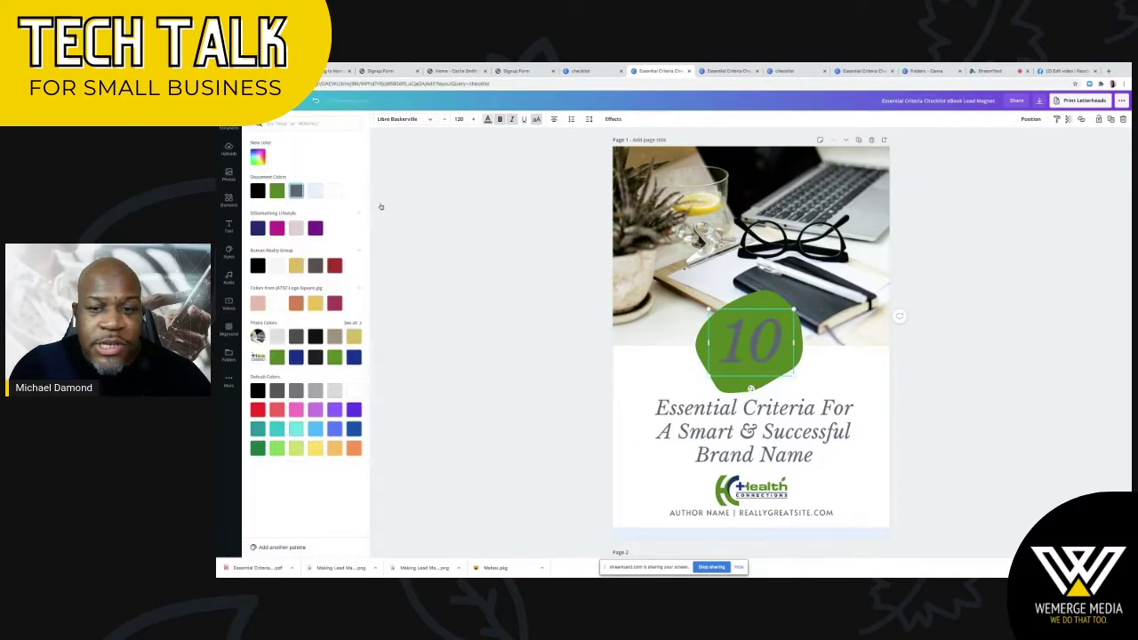
pyautogui.click(334, 190)
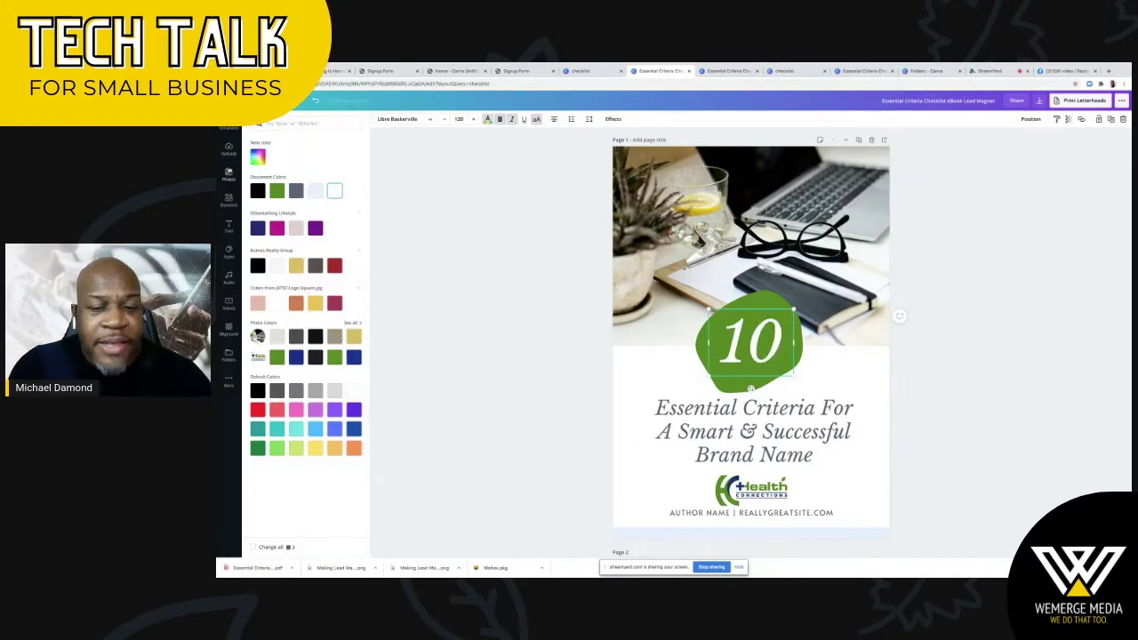
pyautogui.click(229, 174)
pyautogui.click(787, 218)
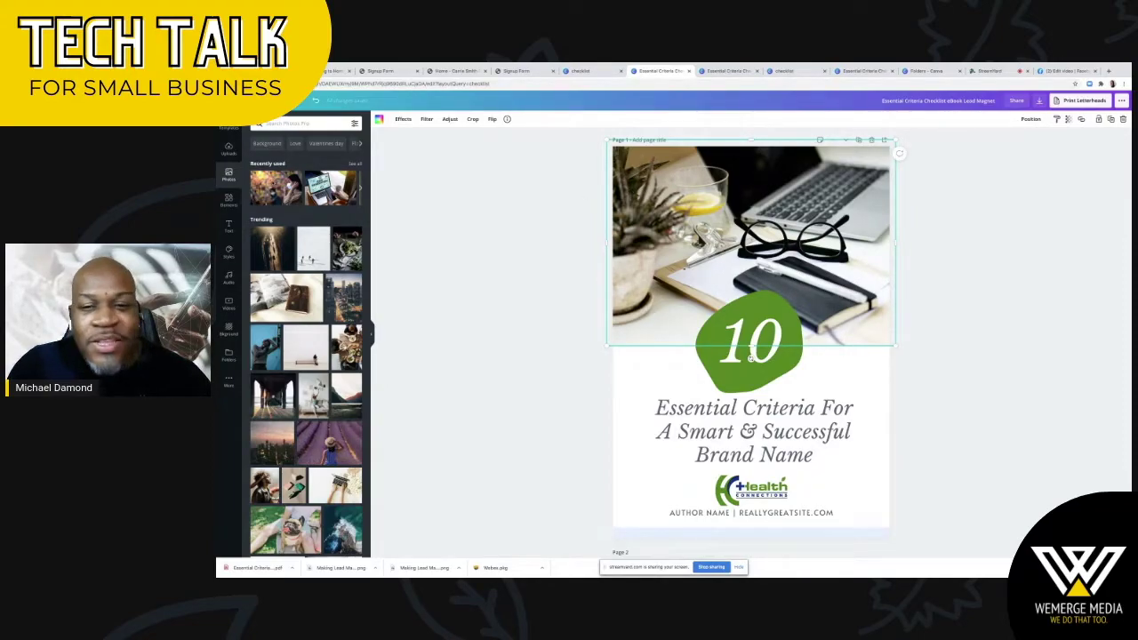
# Step: Replace the cover photo with the masked-woman image and search Photos for 'covid'
pyautogui.moveTo(275, 186); pyautogui.dragTo(708, 203)
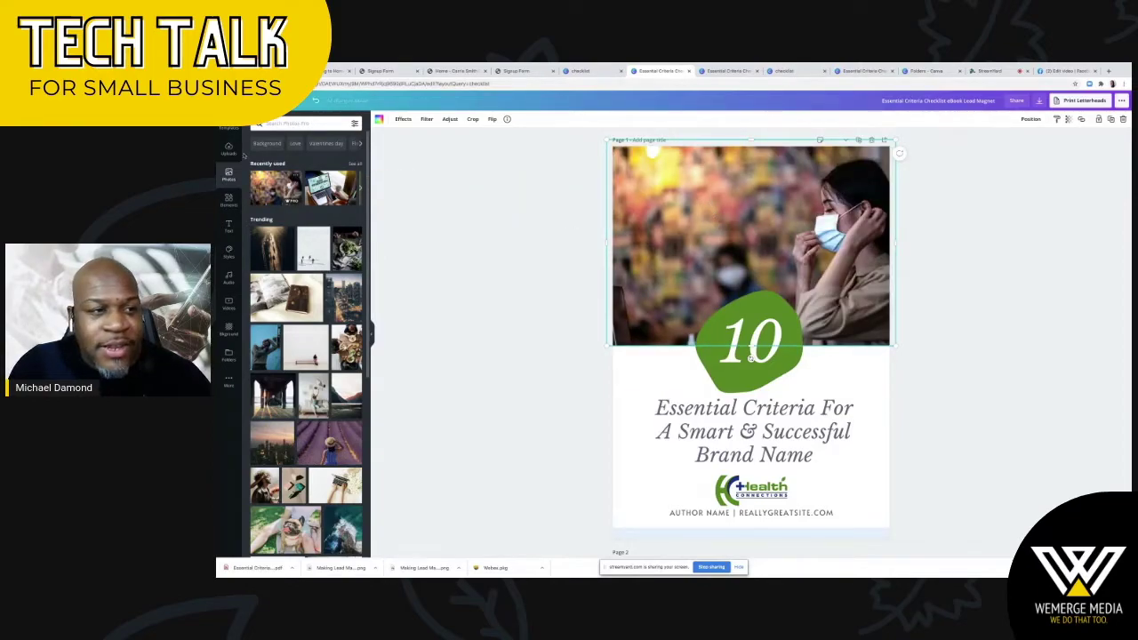
pyautogui.click(284, 124)
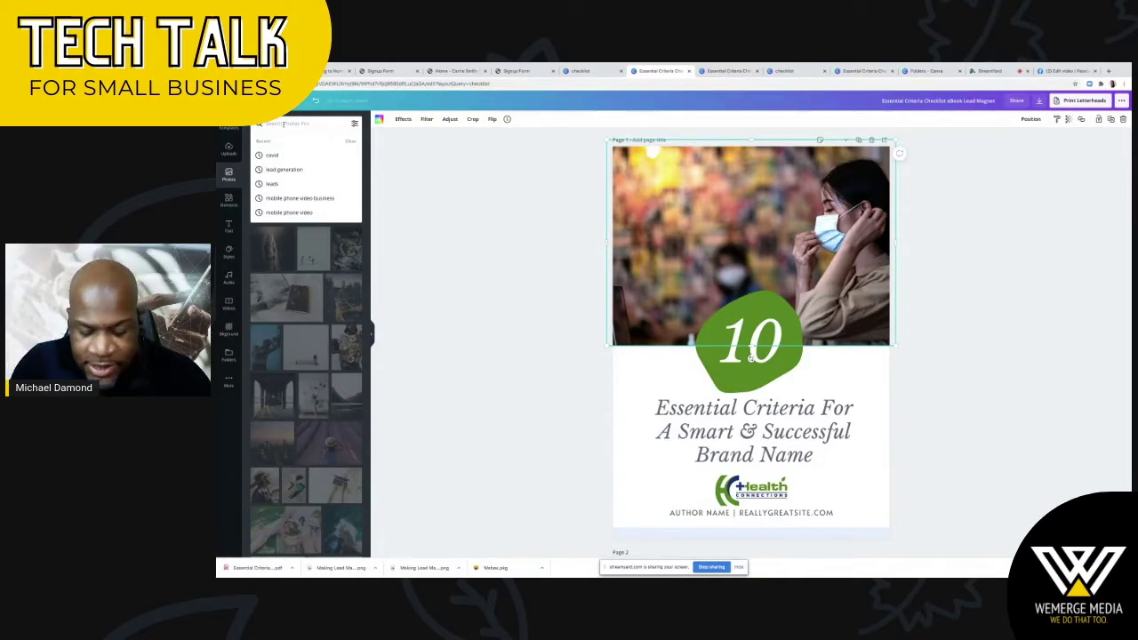
pyautogui.write('covid')
pyautogui.press('Return')
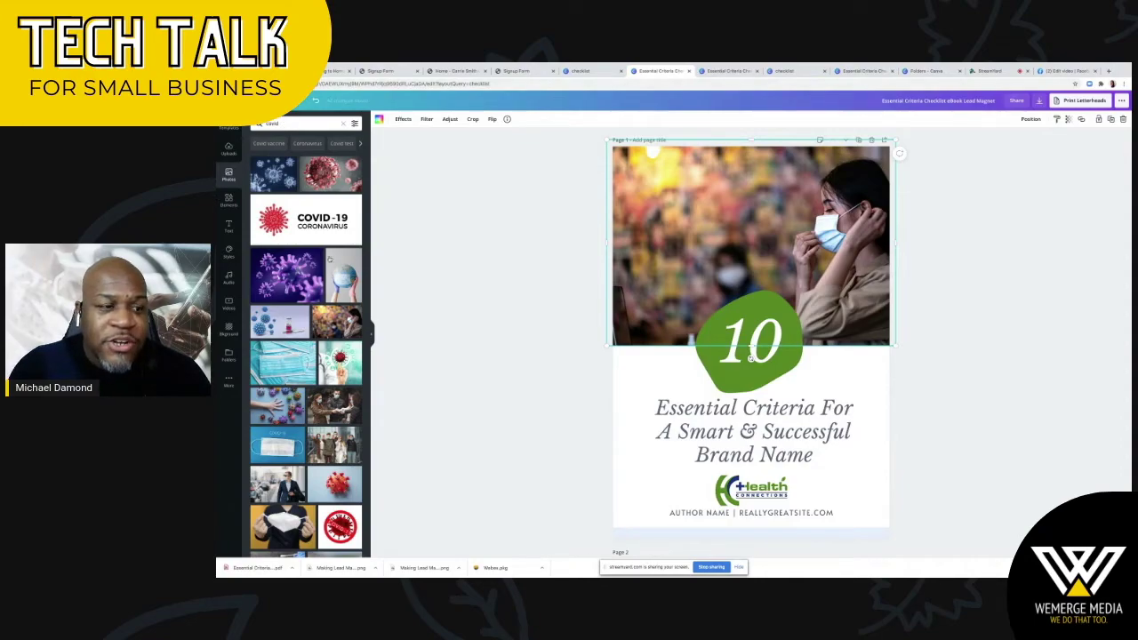
pyautogui.scroll(-3, 331, 346)
pyautogui.scroll(-2, 351, 385)
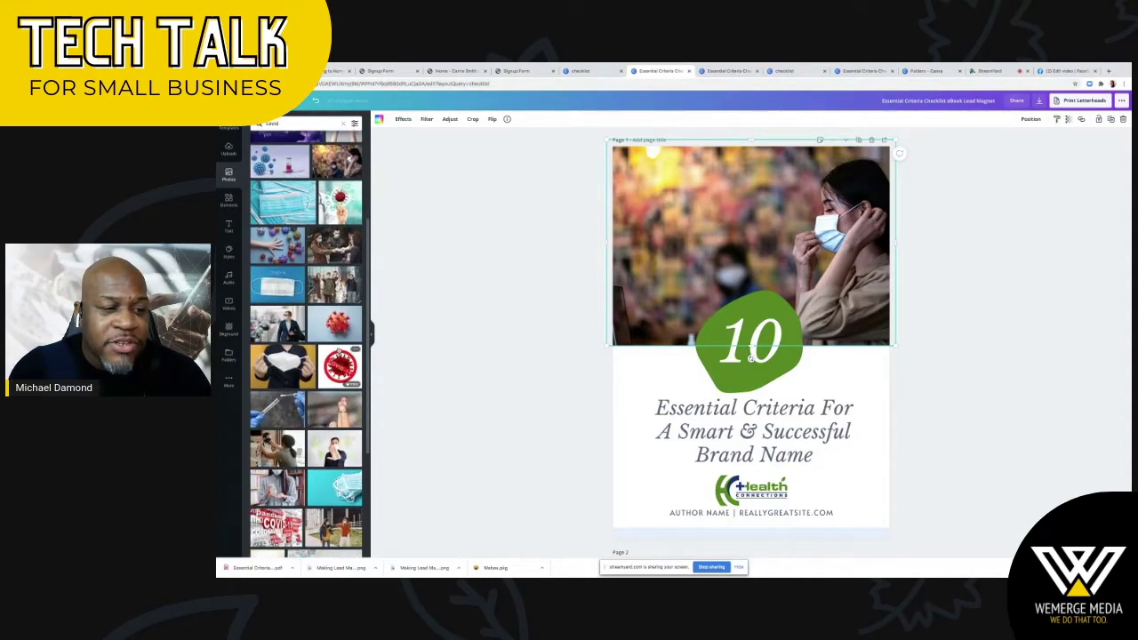
# Step: Retitle the cover 'How to Prepare for your COVID-19 Test'
pyautogui.doubleClick(733, 415)
pyautogui.write('H')
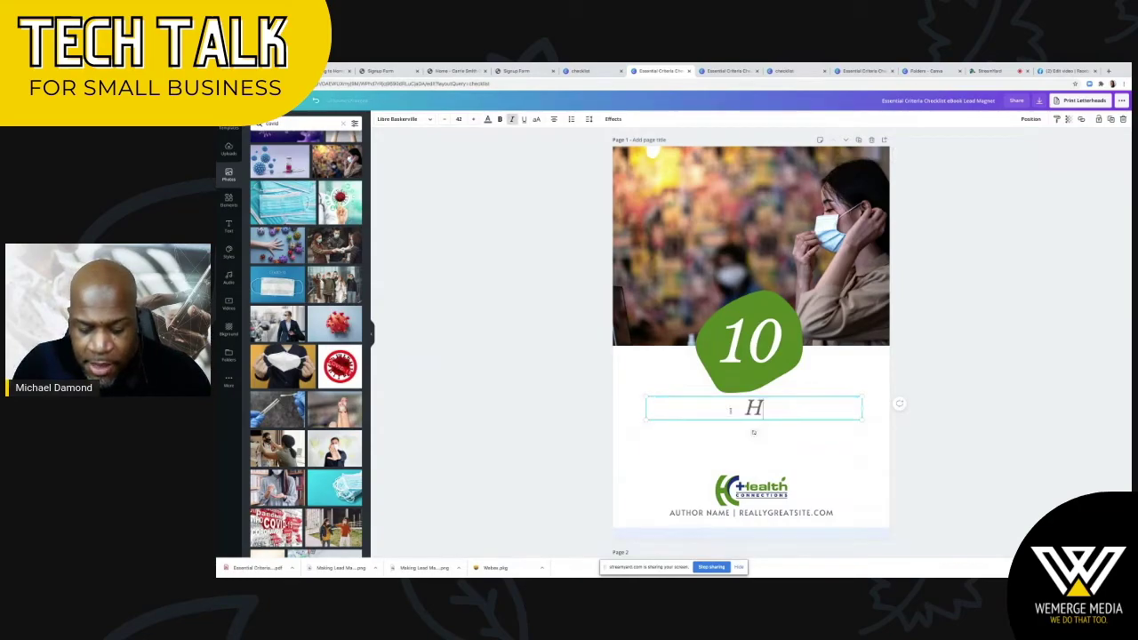
pyautogui.write('ow to Prepare')
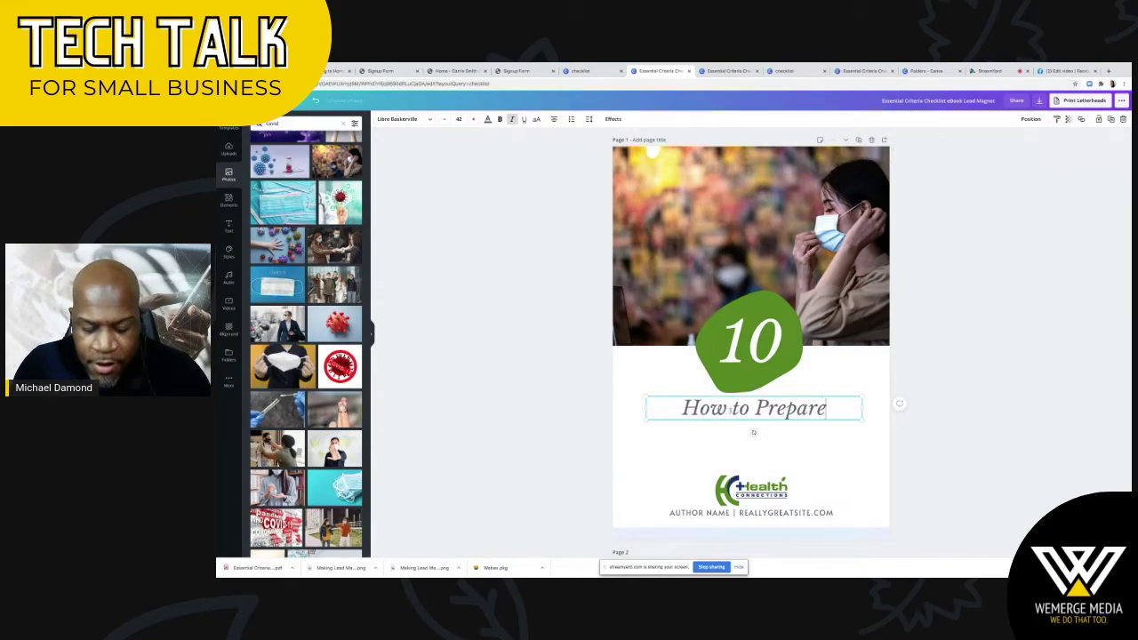
pyautogui.write(' for your FREE')
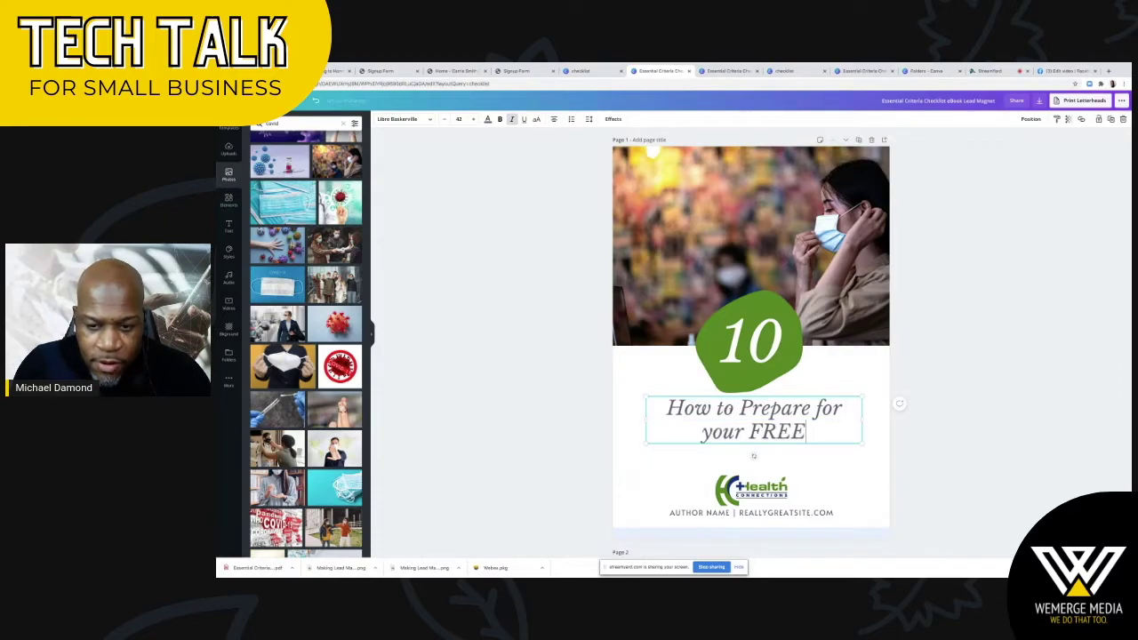
pyautogui.press('BackSpace')
pyautogui.press('BackSpace')
pyautogui.press('BackSpace')
pyautogui.press('BackSpace')
pyautogui.press('BackSpace')
pyautogui.write('CO')
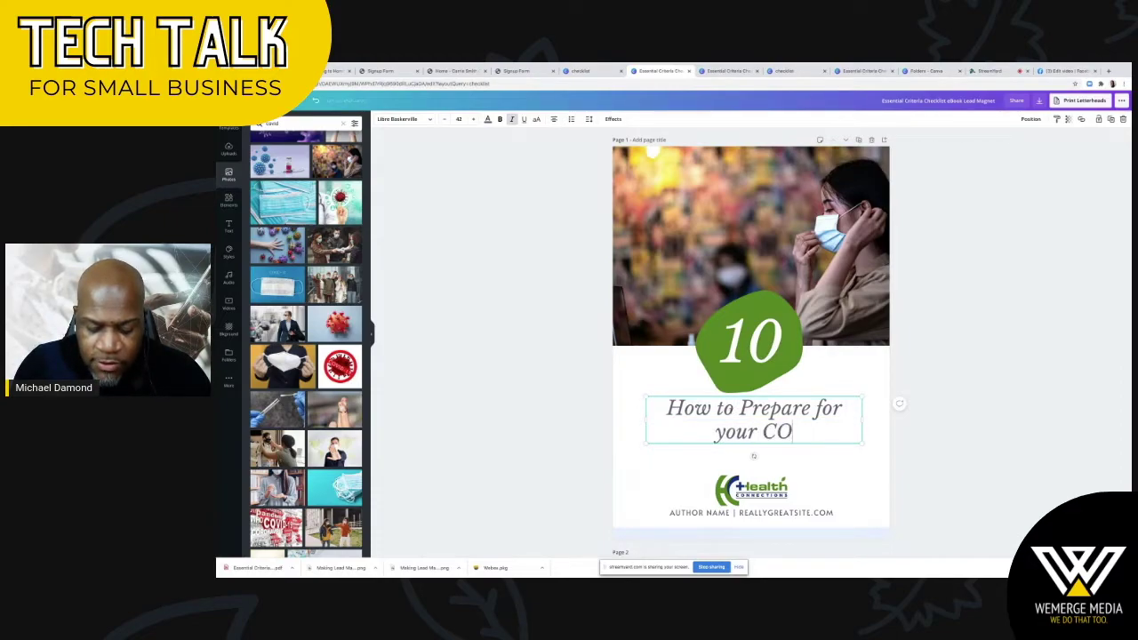
pyautogui.write('VID-19 Test')
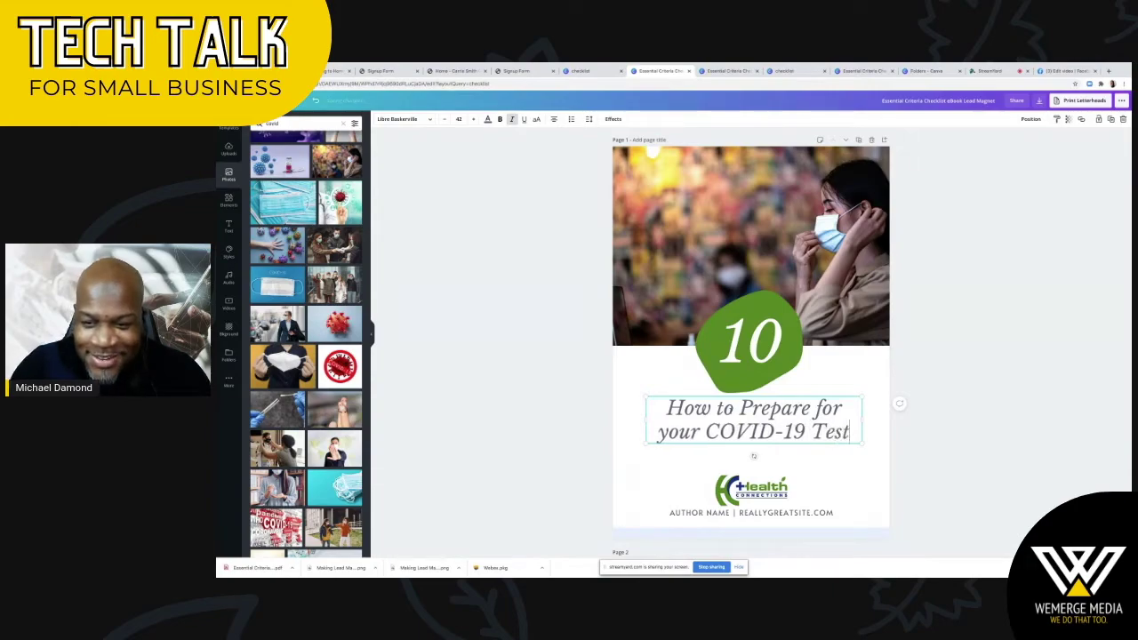
pyautogui.hotkey('ctrl', 'a')
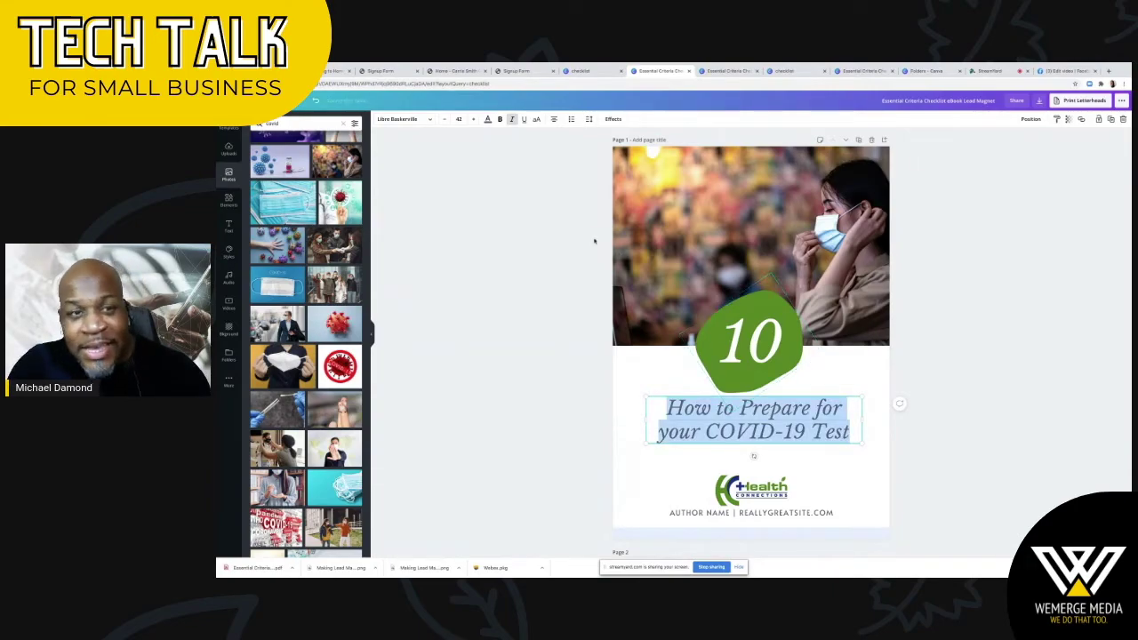
# Step: Set the cover title in dark blue Archivo Black
pyautogui.click(431, 119)
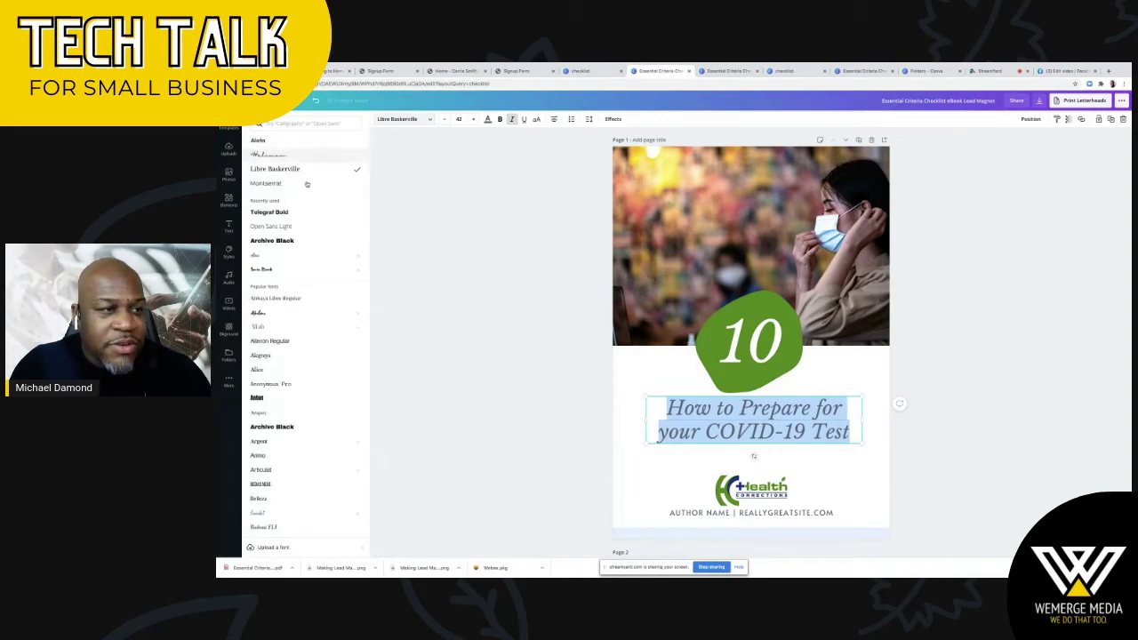
pyautogui.click(297, 240)
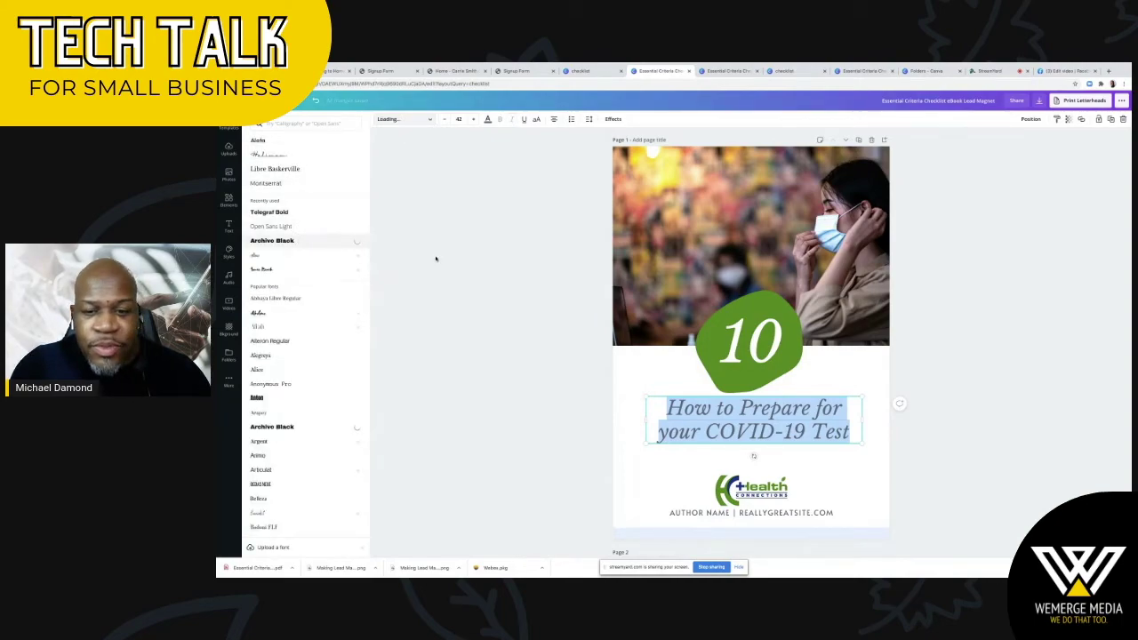
pyautogui.click(487, 119)
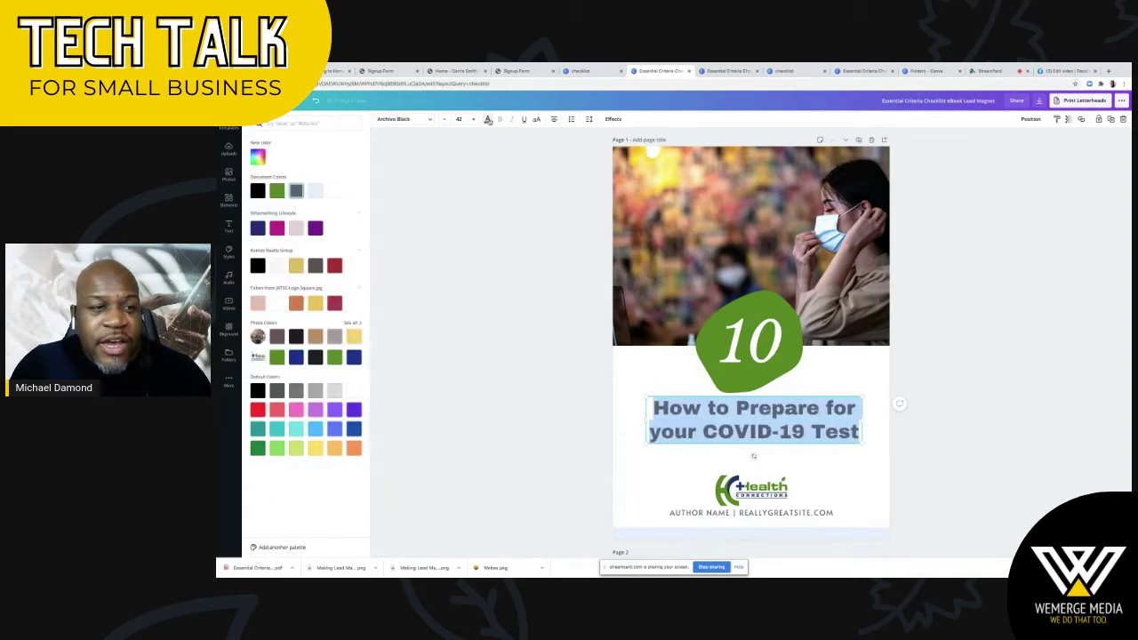
pyautogui.click(296, 357)
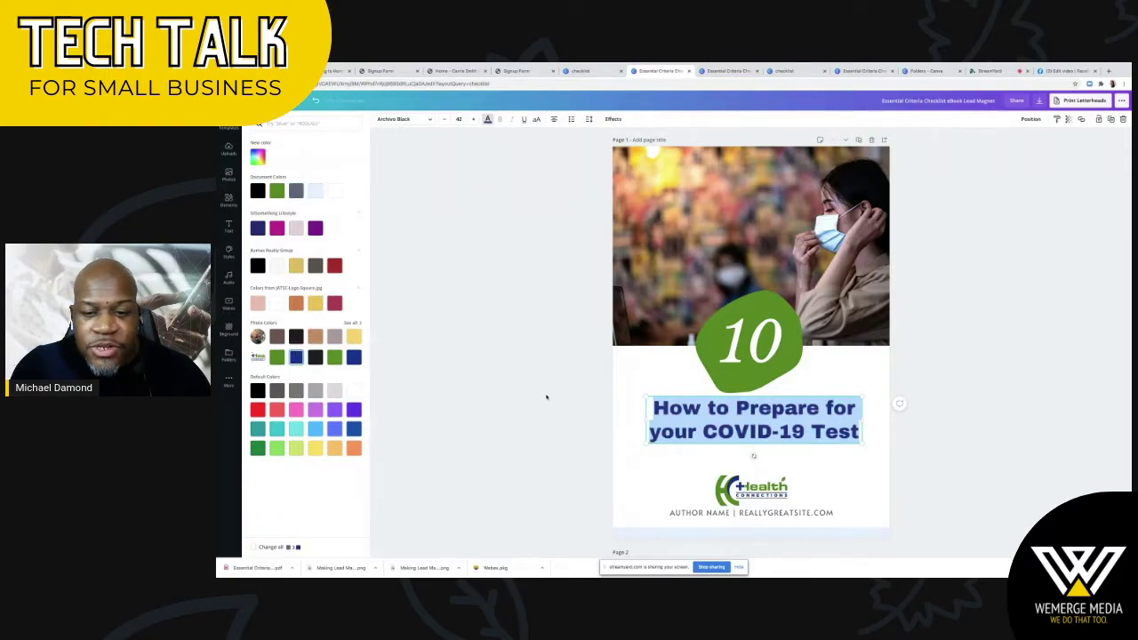
pyautogui.press('Escape')
# Step: Delete the author-name line beneath the logo
pyautogui.click(751, 514)
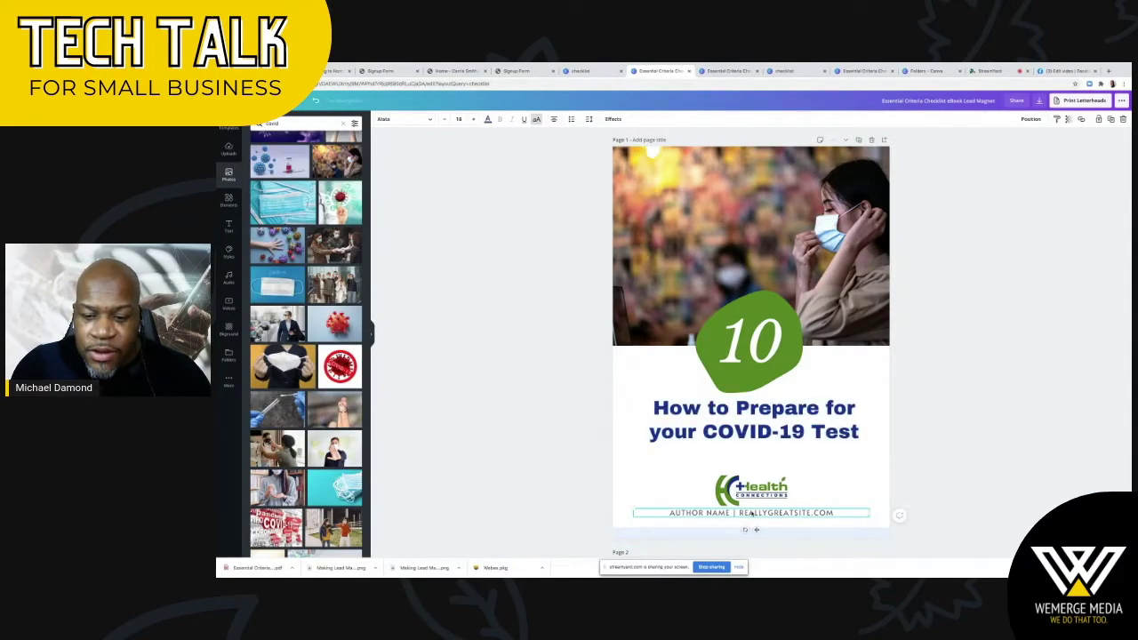
pyautogui.tripleClick(689, 512)
pyautogui.press('BackSpace')
pyautogui.click(578, 475)
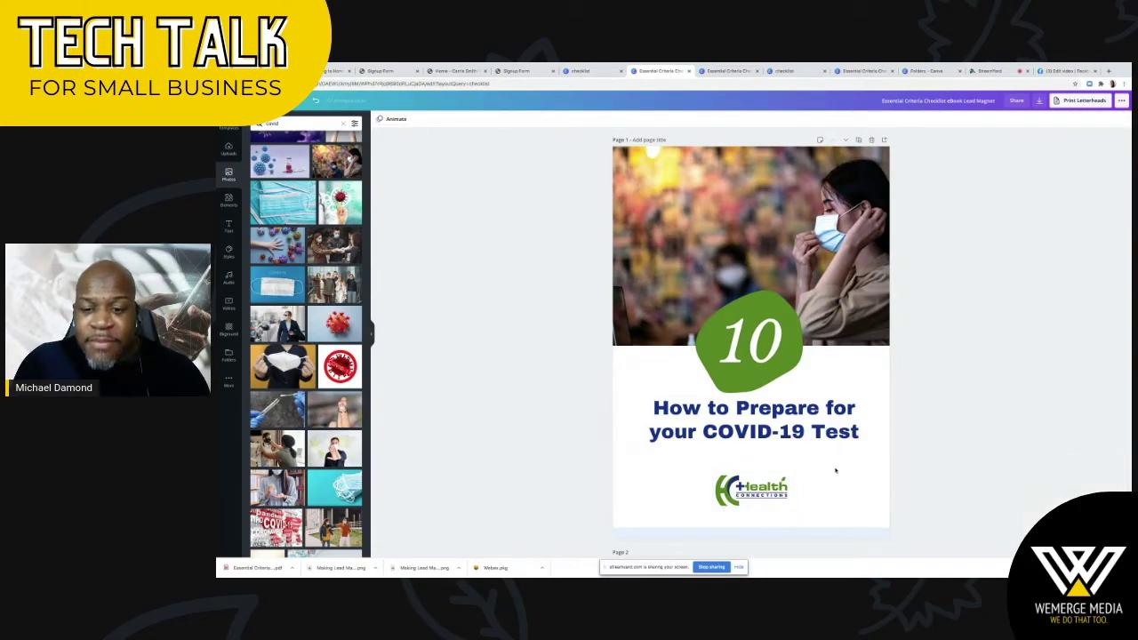
# Step: Scroll through the checklist page, checking its title and items, down to the Thank You! page
pyautogui.scroll(-5, 835, 471)
pyautogui.scroll(-1, 835, 471)
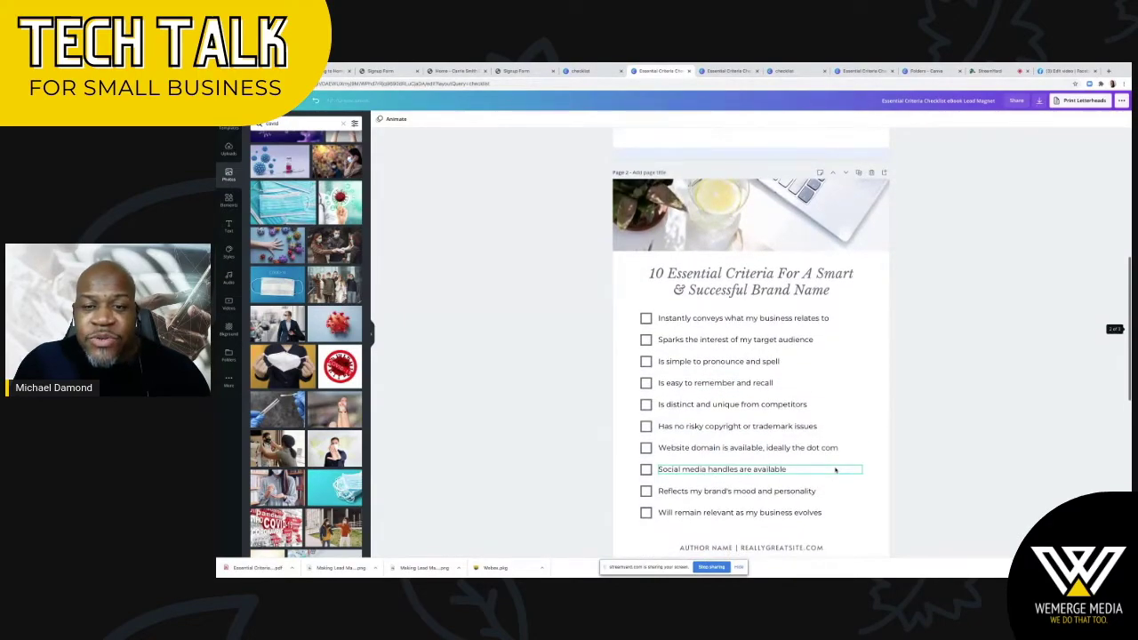
pyautogui.scroll(-1, 835, 471)
pyautogui.click(803, 256)
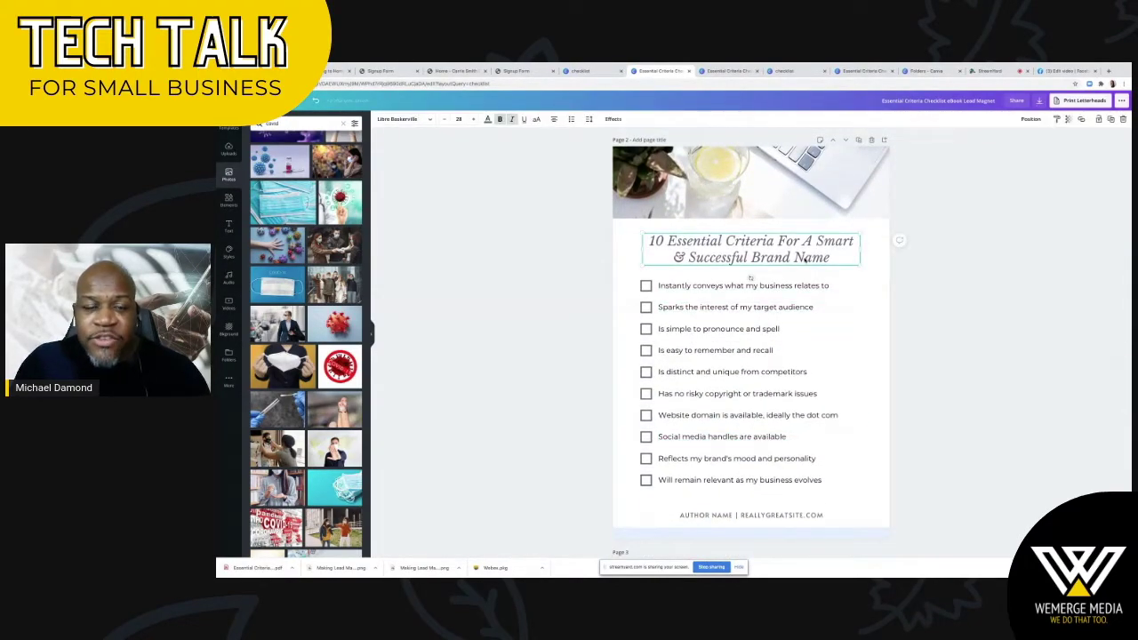
pyautogui.click(766, 289)
pyautogui.click(722, 307)
pyautogui.click(645, 285)
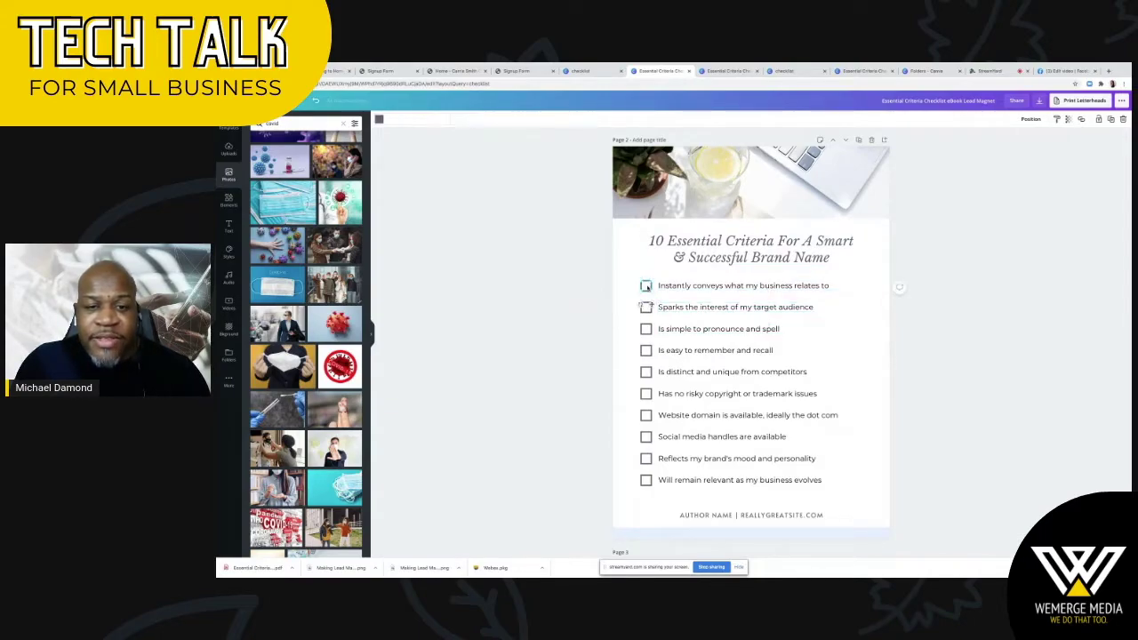
pyautogui.click(703, 328)
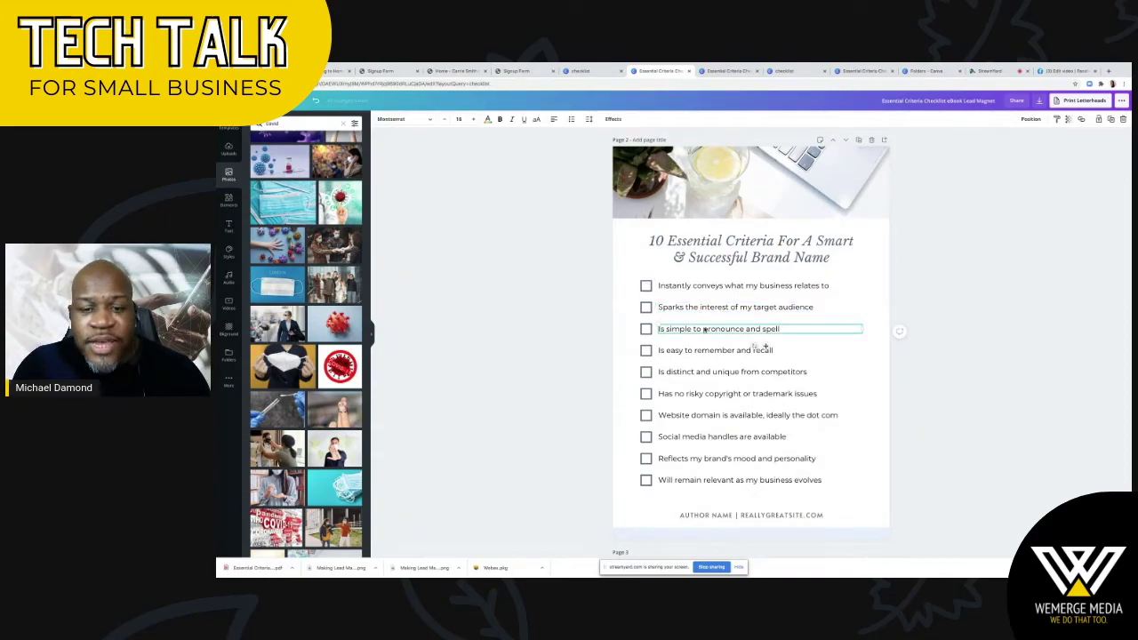
pyautogui.scroll(-5, 707, 329)
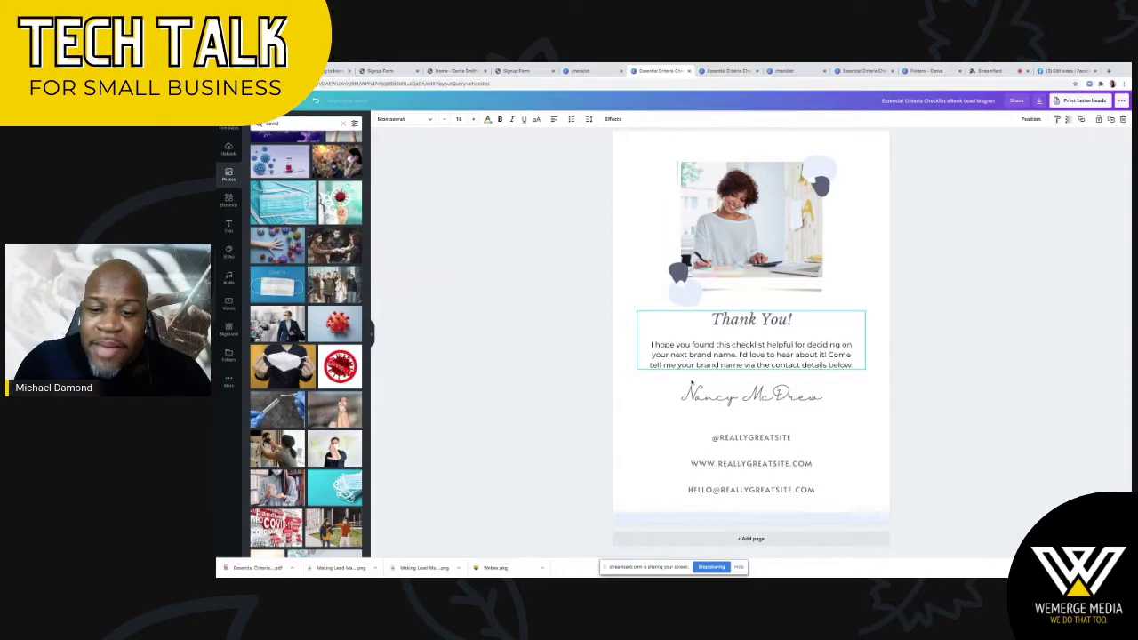
pyautogui.click(747, 438)
pyautogui.click(747, 438)
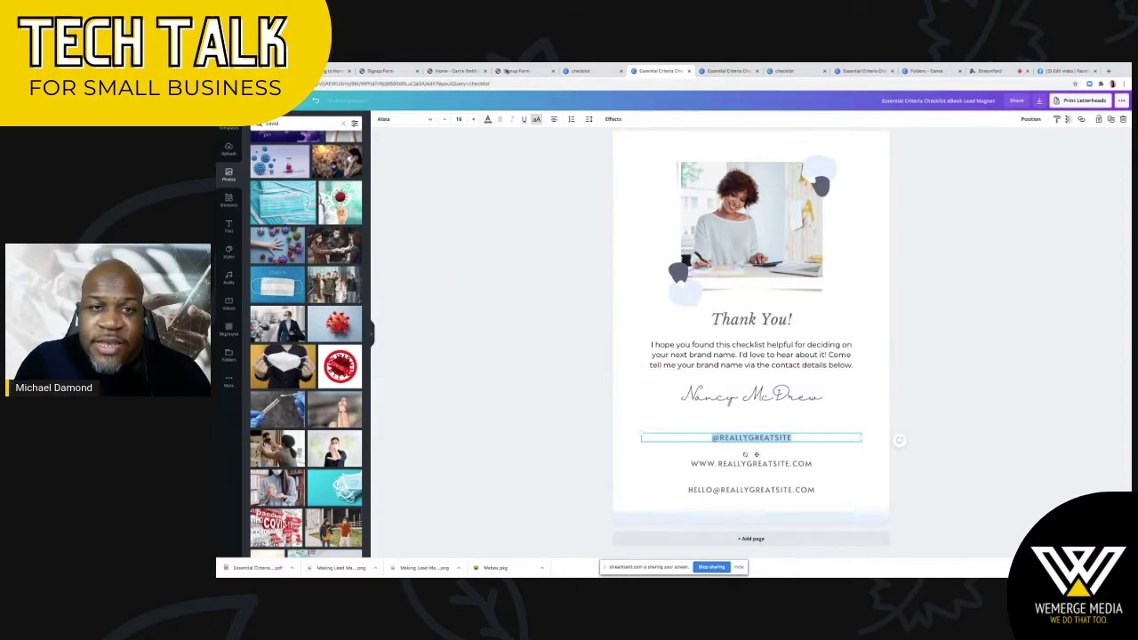
pyautogui.click(1080, 120)
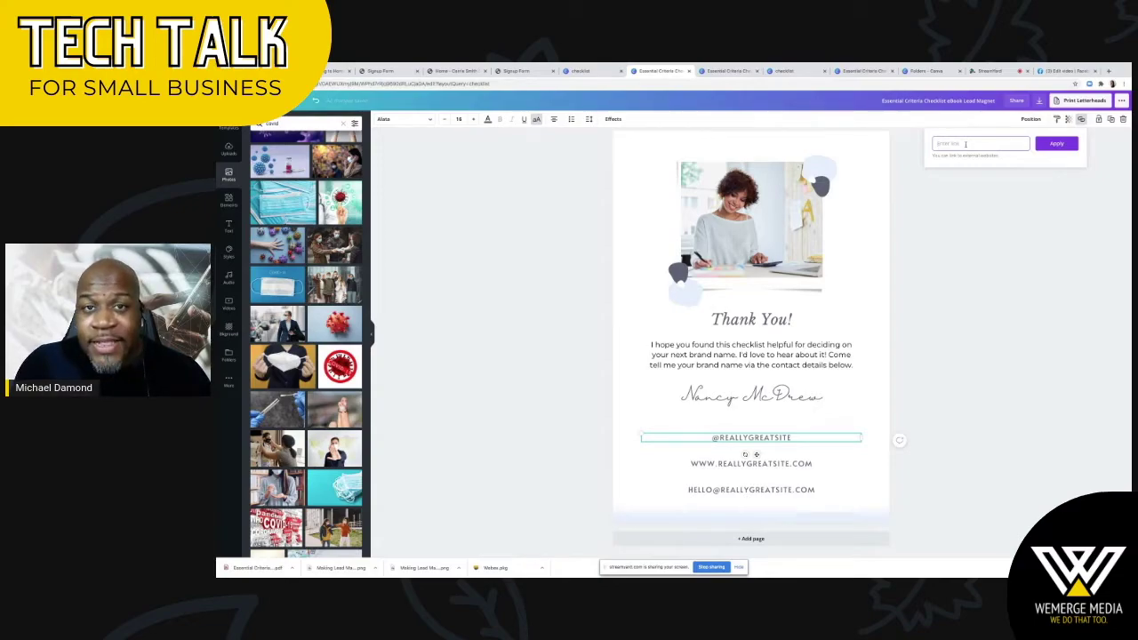
pyautogui.click(566, 180)
pyautogui.click(228, 201)
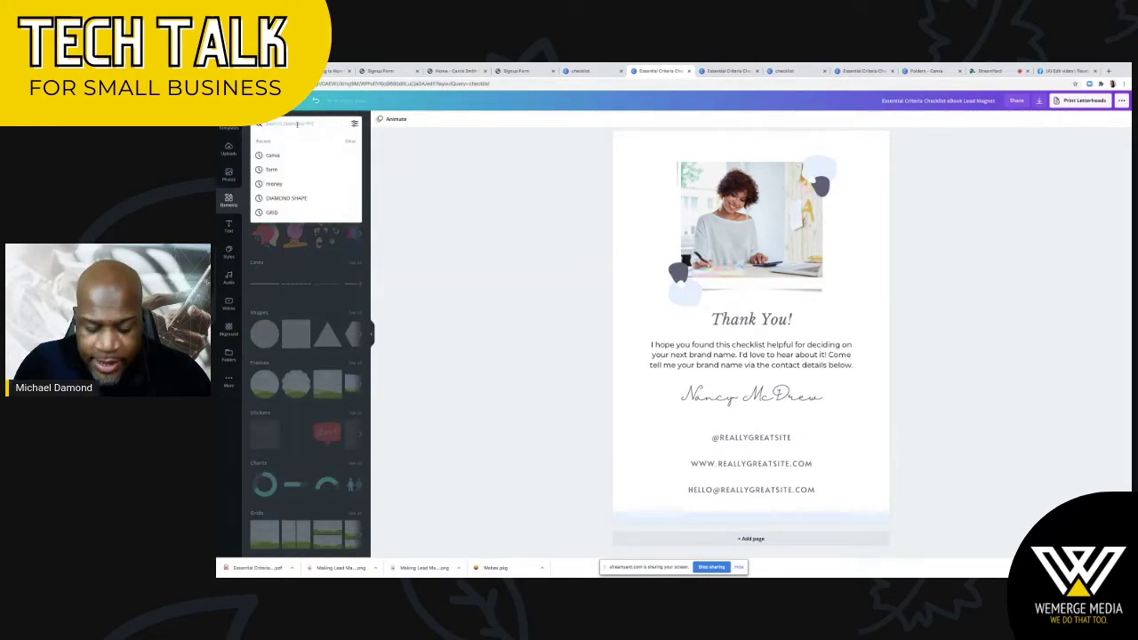
# Step: Search Elements for 'buttons' and place a blue pill button just below the signature
pyautogui.write('buttons')
pyautogui.press('Return')
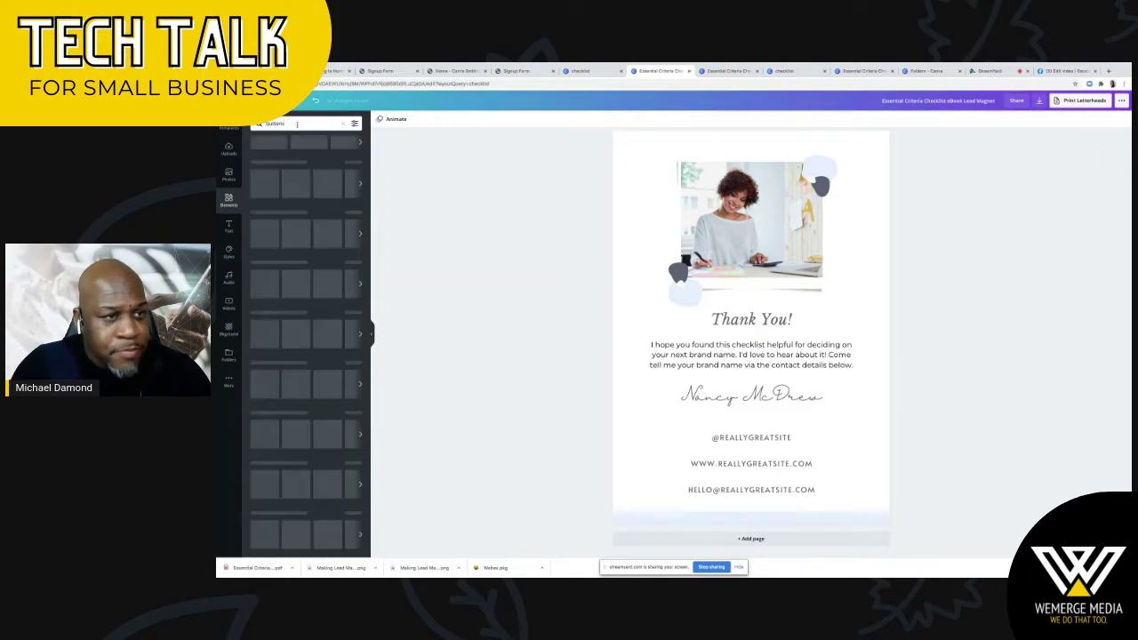
pyautogui.click(268, 173)
pyautogui.moveTo(744, 329)
pyautogui.mouseDown()
pyautogui.moveTo(770, 398)
pyautogui.moveTo(749, 420)
pyautogui.mouseUp()
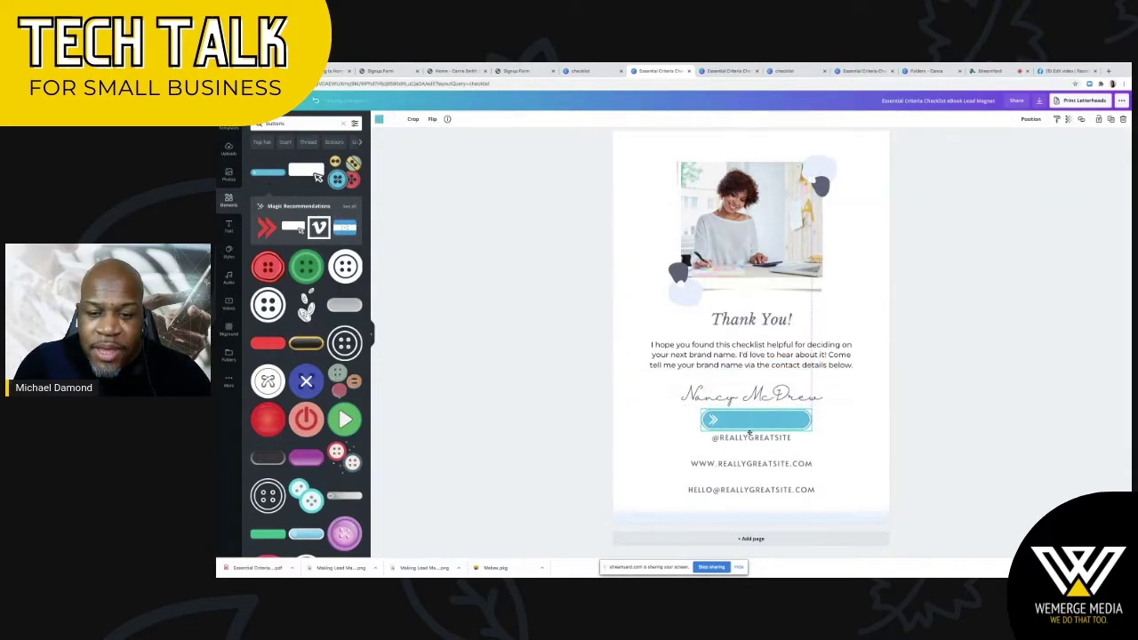
pyautogui.click(749, 439)
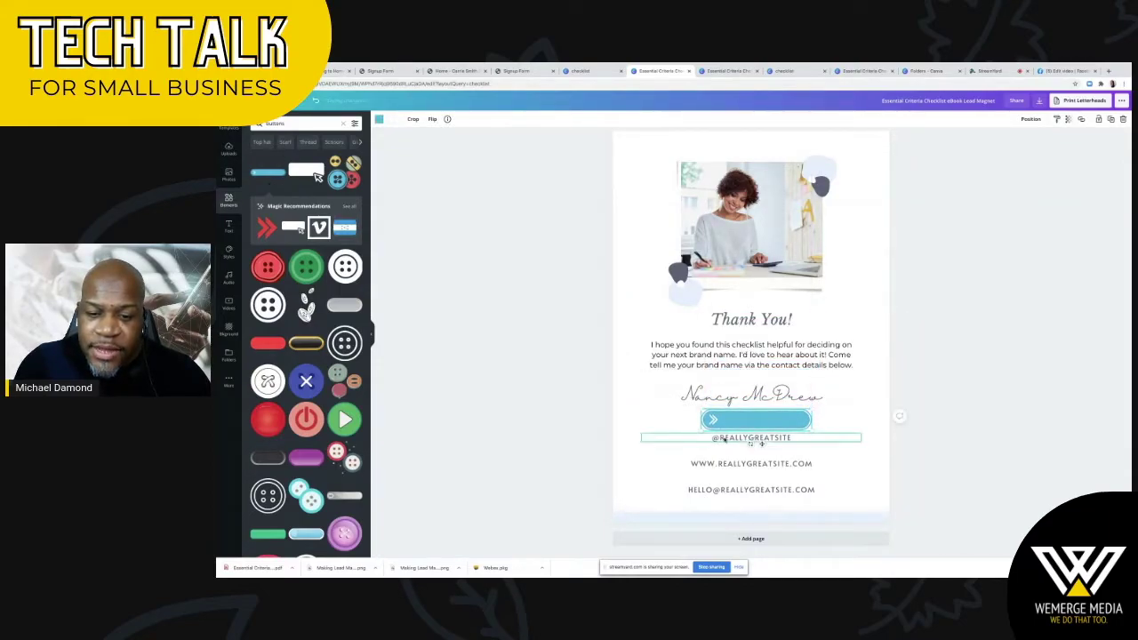
pyautogui.click(727, 425)
pyautogui.rightClick(726, 424)
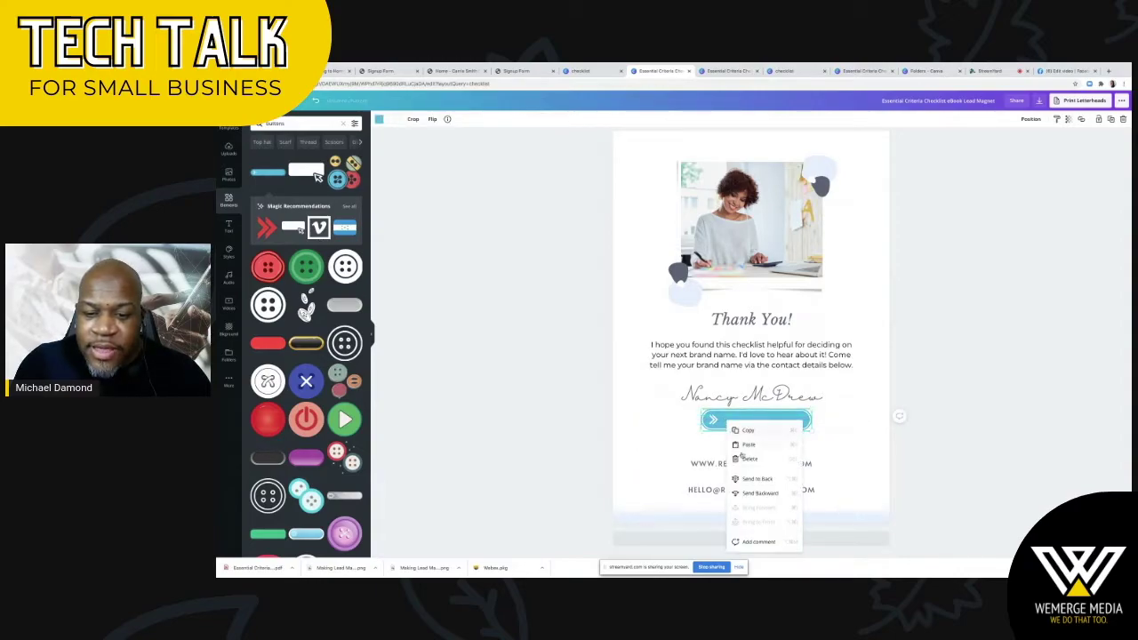
pyautogui.click(757, 479)
pyautogui.click(743, 422)
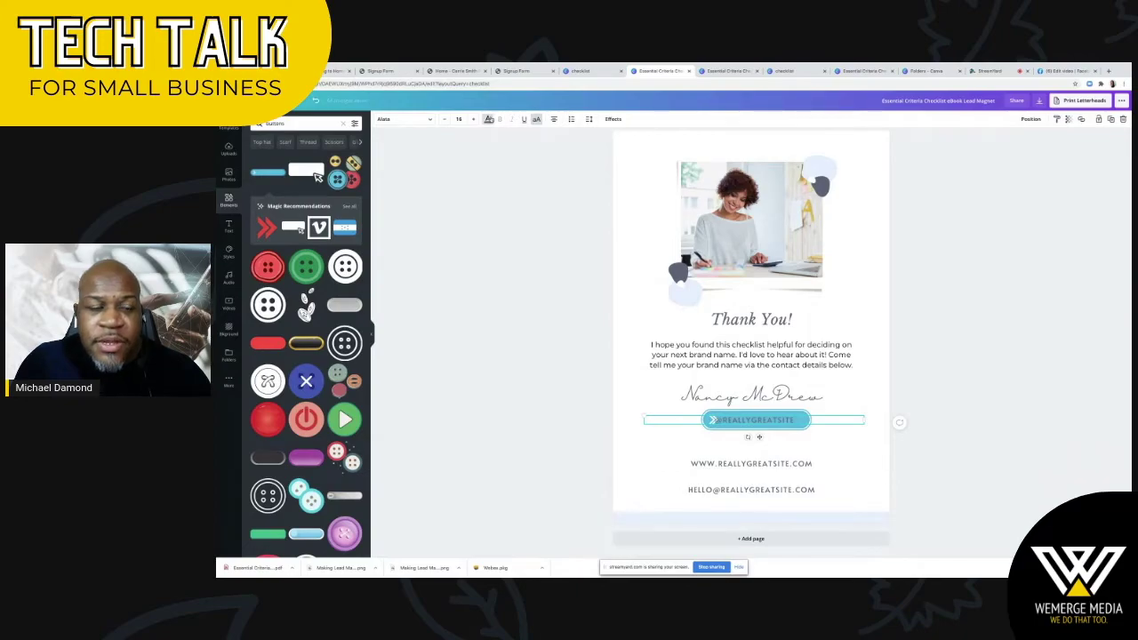
pyautogui.click(488, 119)
pyautogui.click(258, 210)
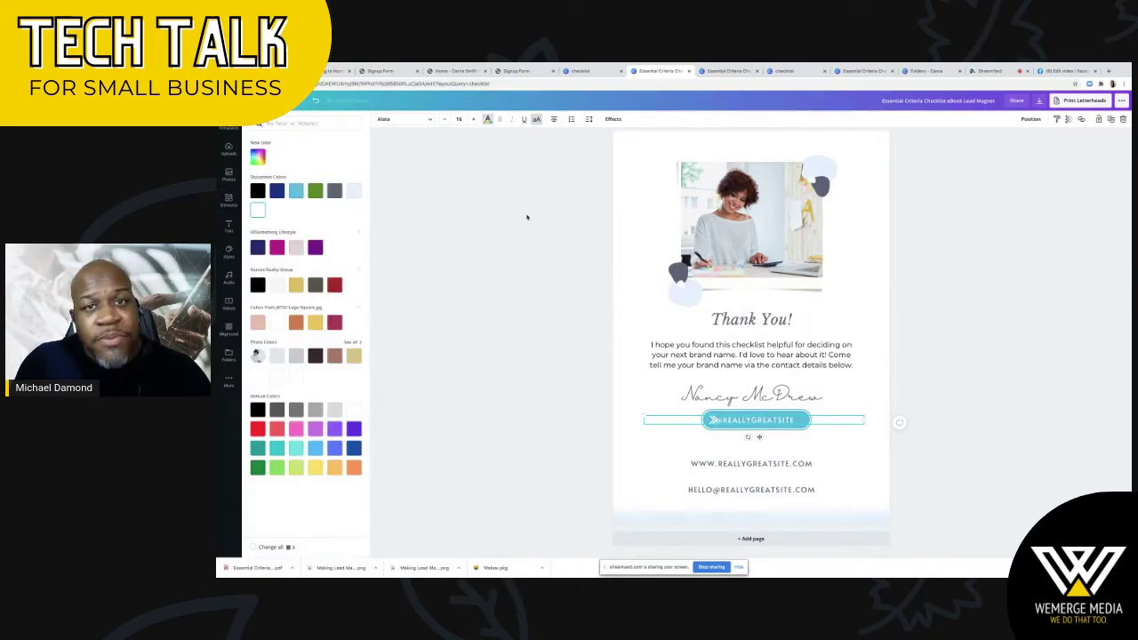
pyautogui.press('Escape')
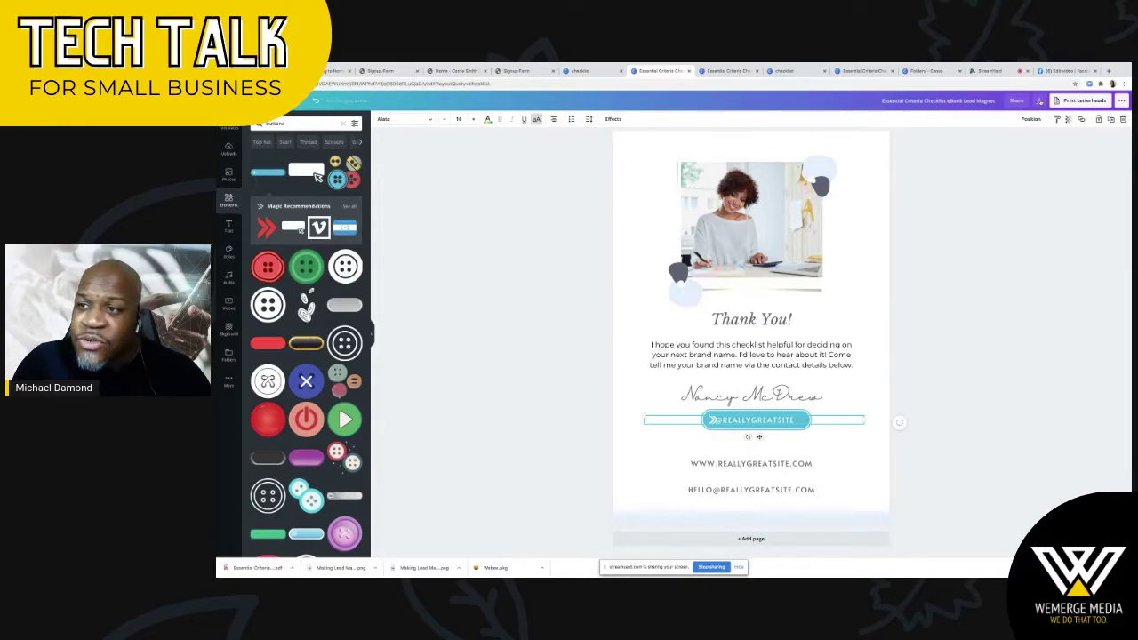
pyautogui.click(1038, 100)
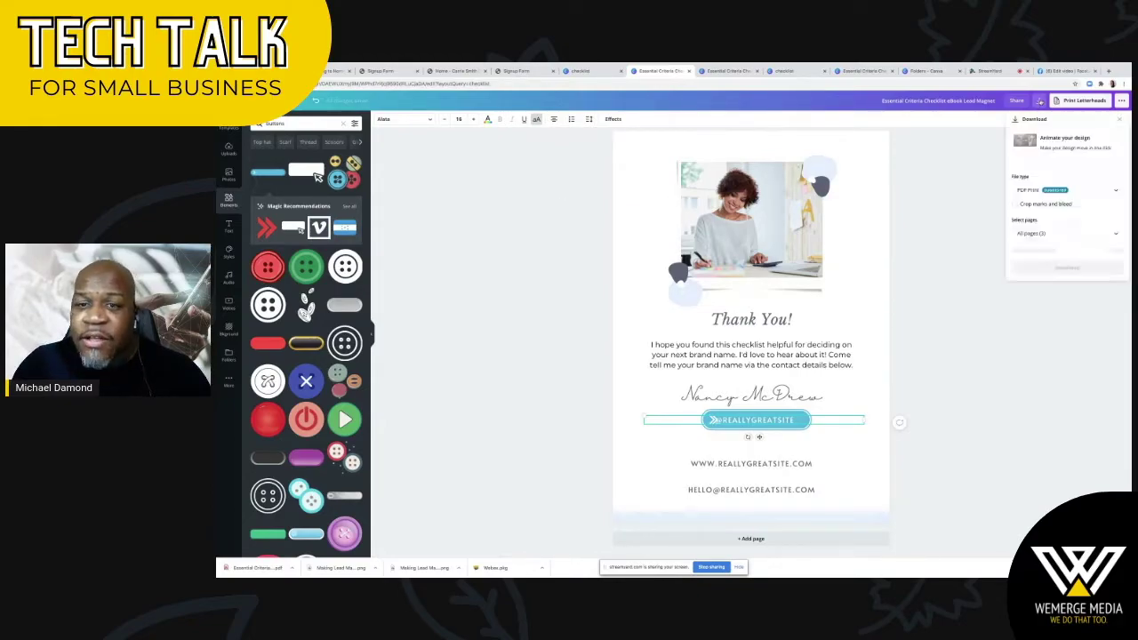
# Step: Download the eBook as PDF Standard with all three pages included
pyautogui.click(1067, 190)
pyautogui.click(1063, 180)
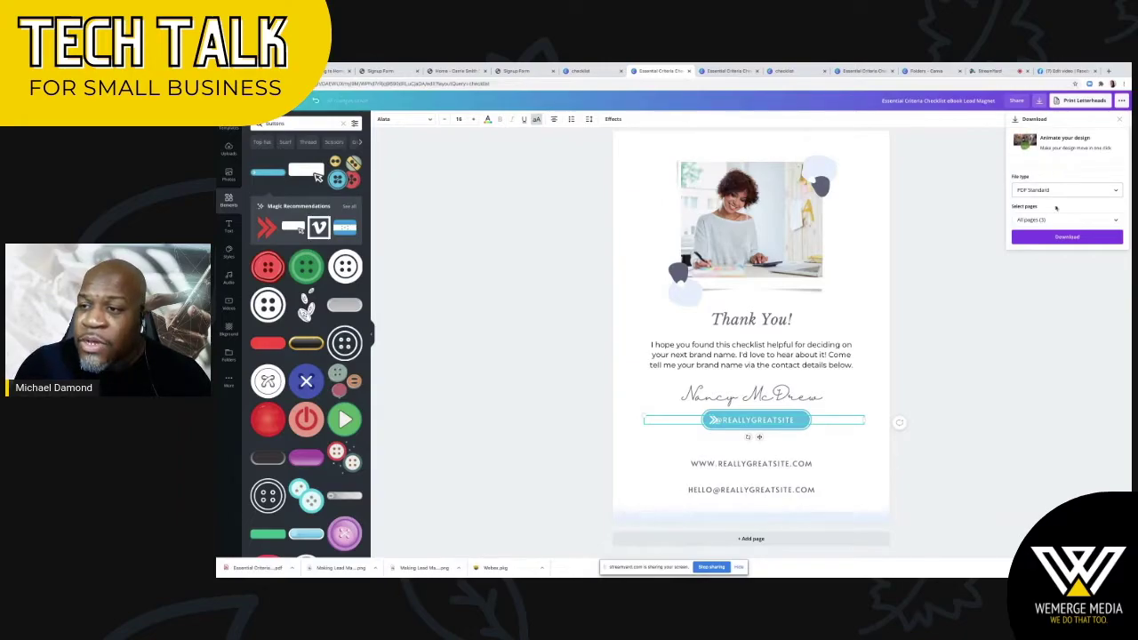
pyautogui.click(1056, 221)
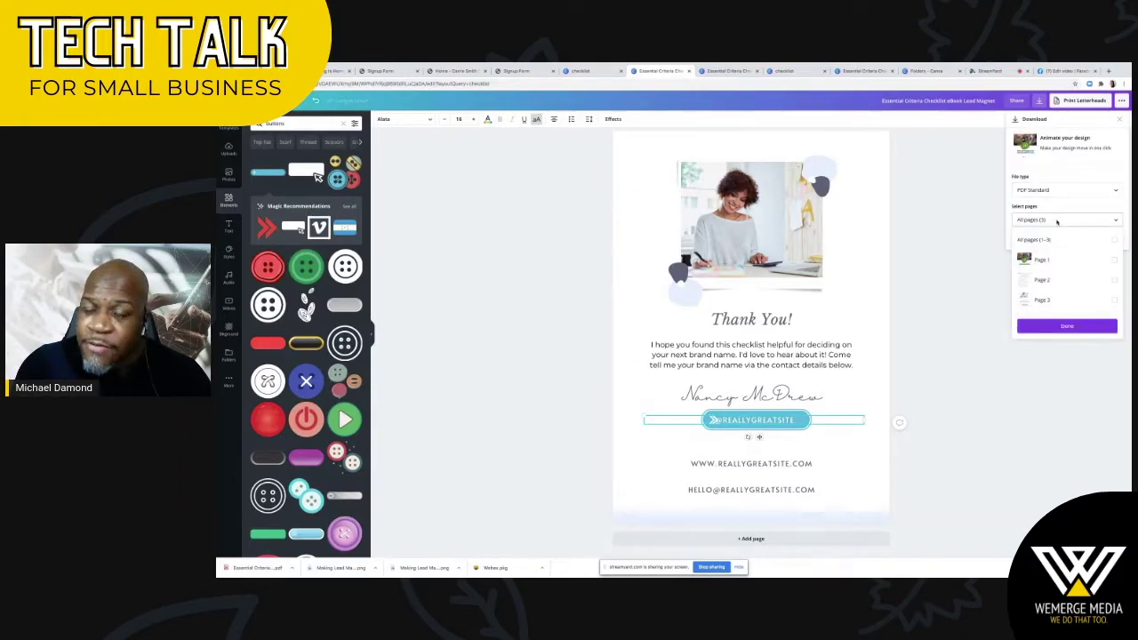
pyautogui.click(1067, 326)
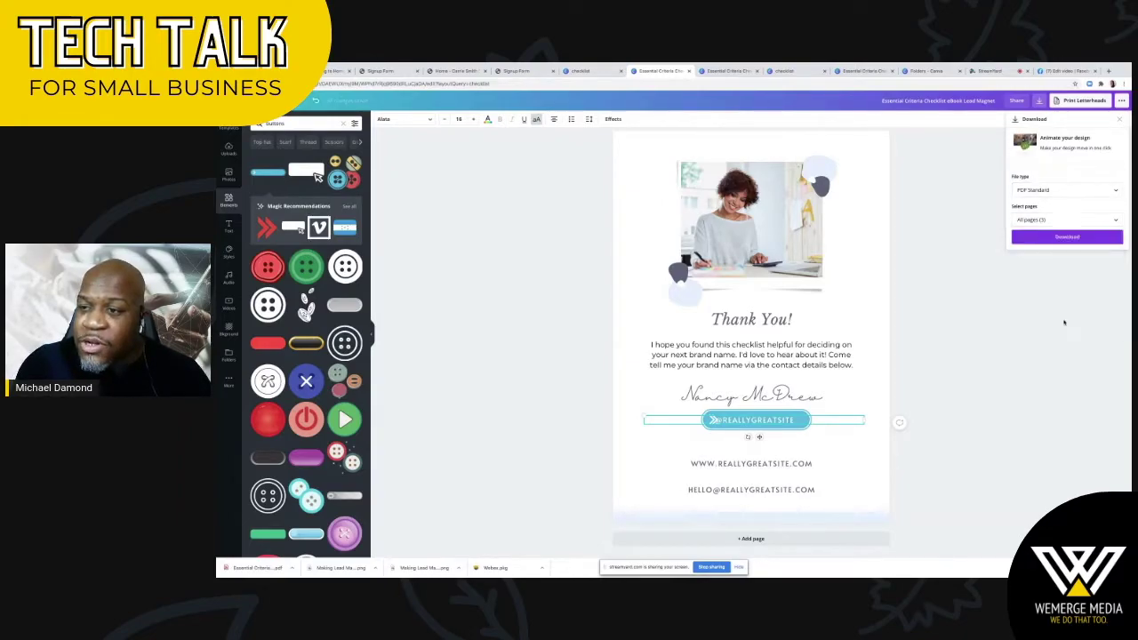
pyautogui.click(1055, 237)
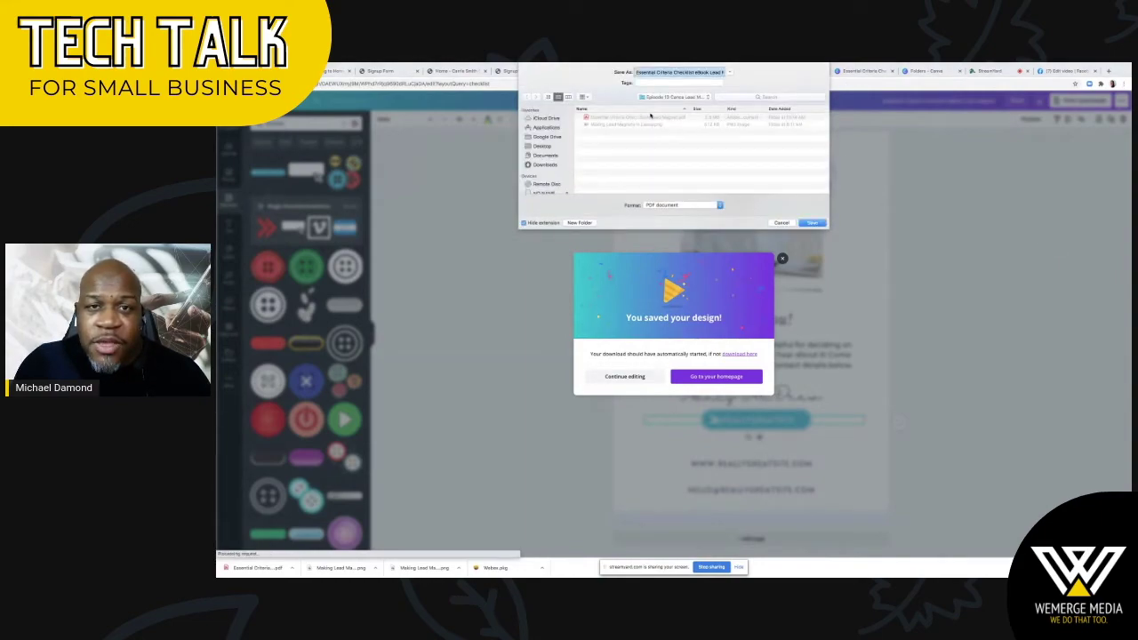
# Step: Save the PDF, replacing the same-named file, and go back to the checklist templates
pyautogui.click(812, 222)
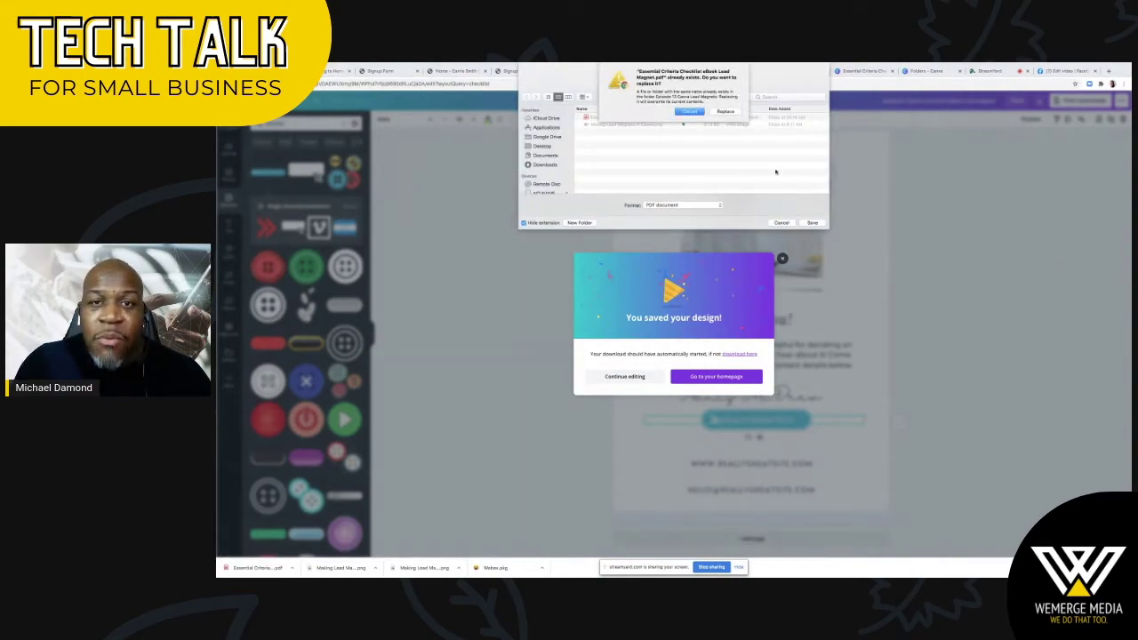
pyautogui.click(731, 112)
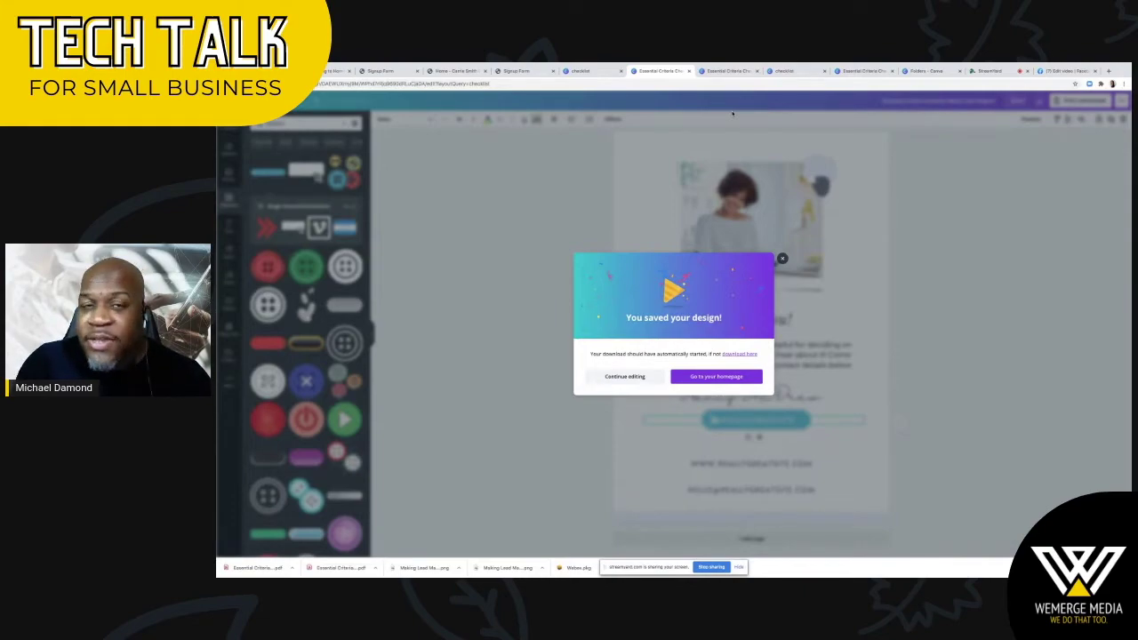
pyautogui.click(788, 203)
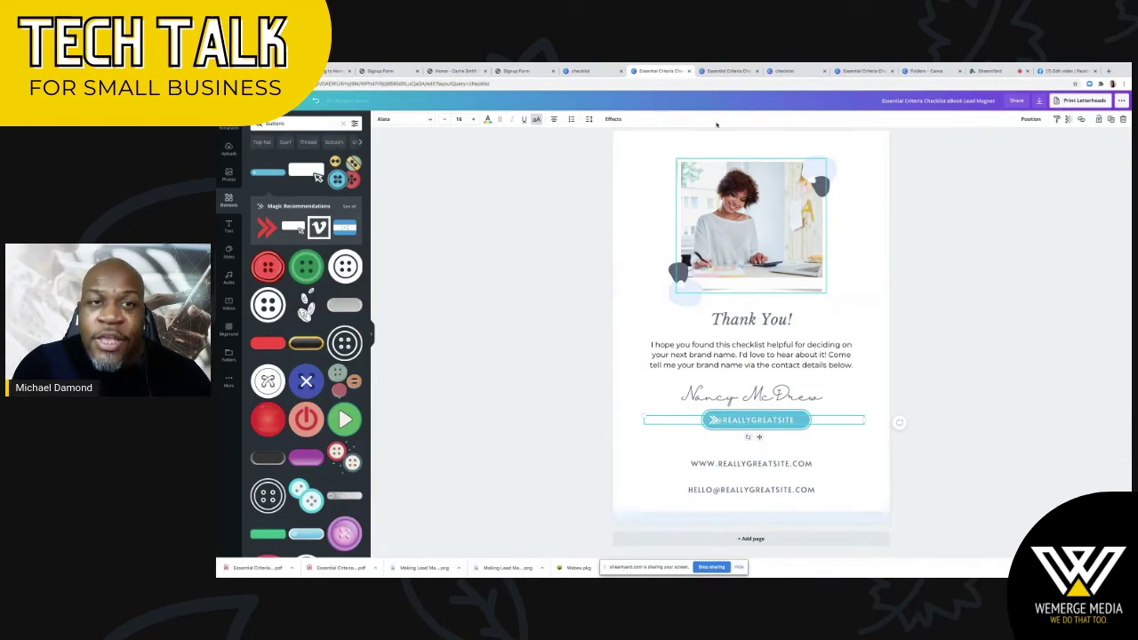
pyautogui.click(582, 71)
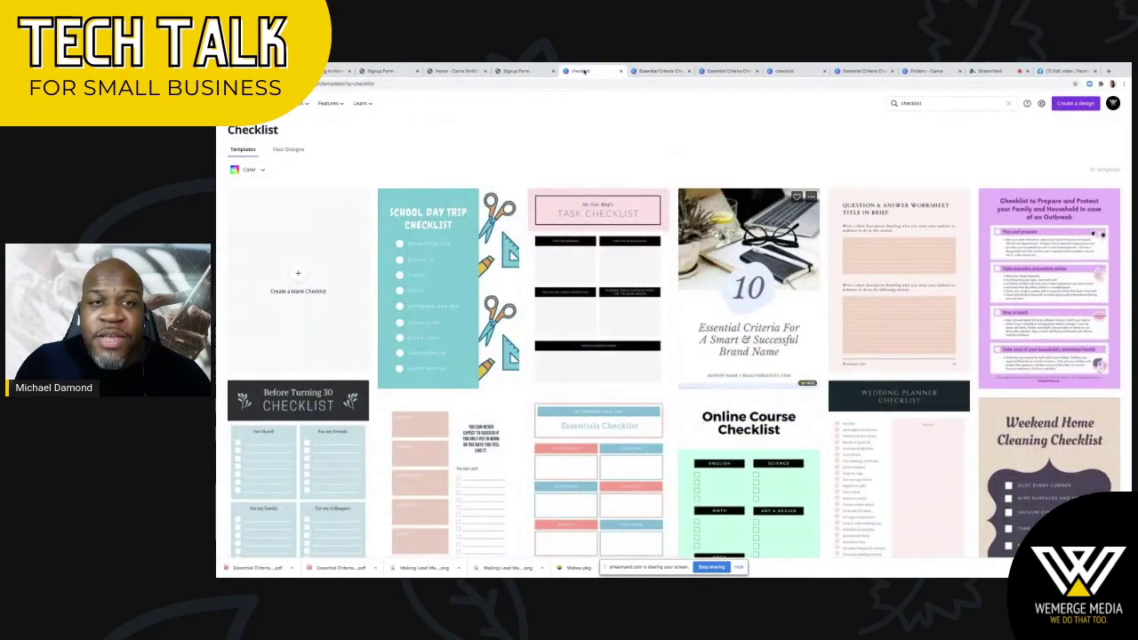
# Step: Switch across browser tabs to the 'From Renting to Homeownership in 2021' registration form
pyautogui.click(525, 71)
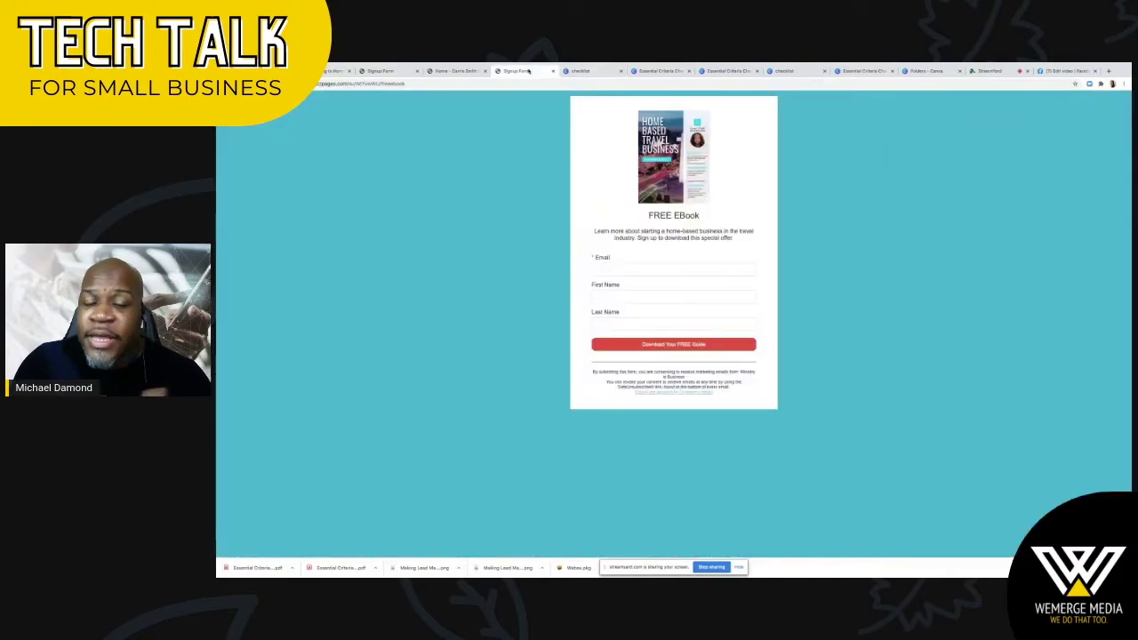
pyautogui.click(471, 71)
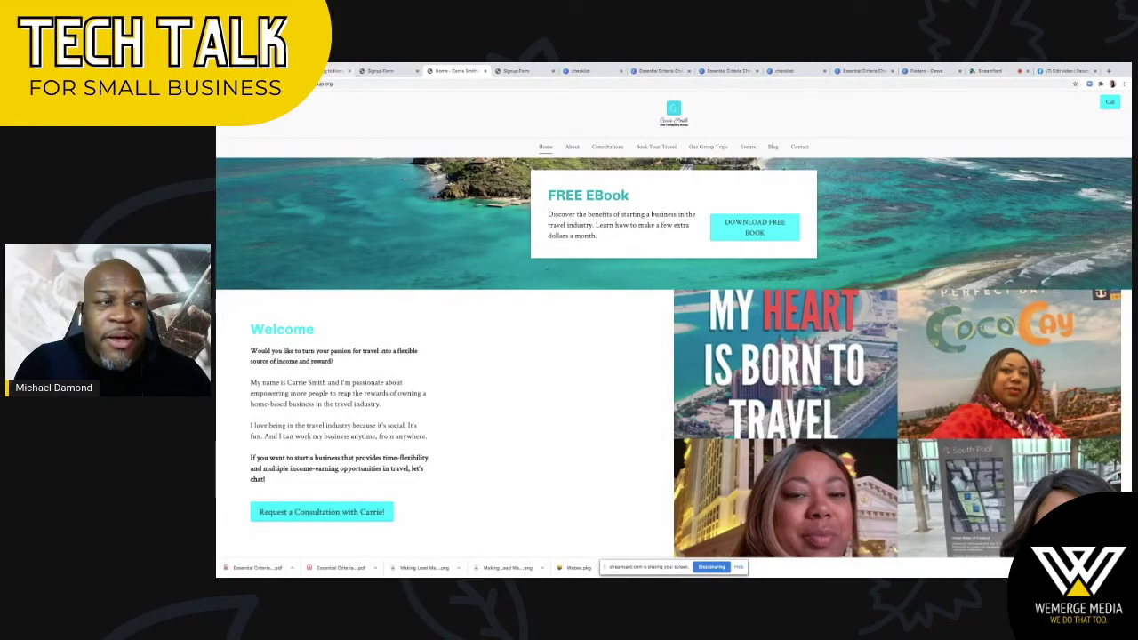
pyautogui.click(338, 71)
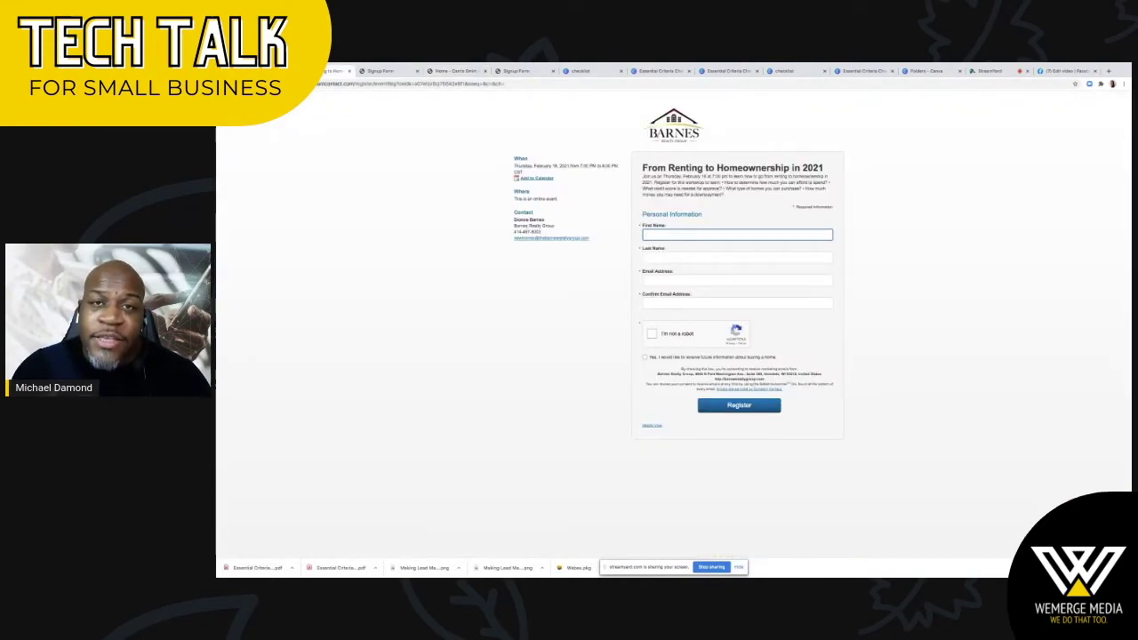